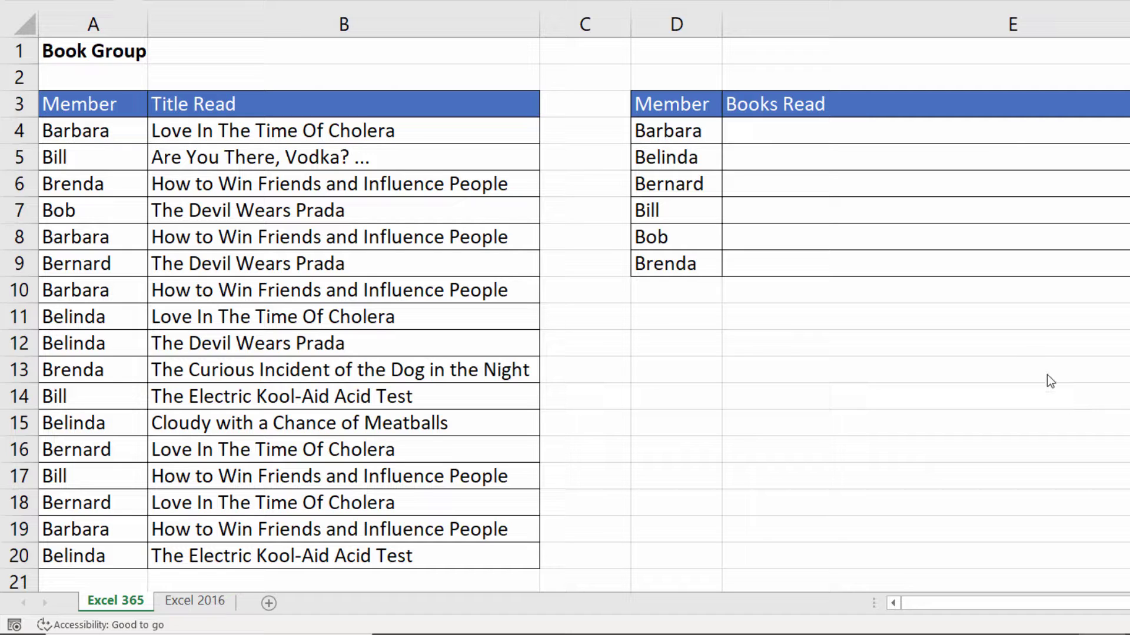
- Start an IF formula in E4 whose logical test compares the absolute range $A$4:$A$20 with D4
left_click(762, 131)
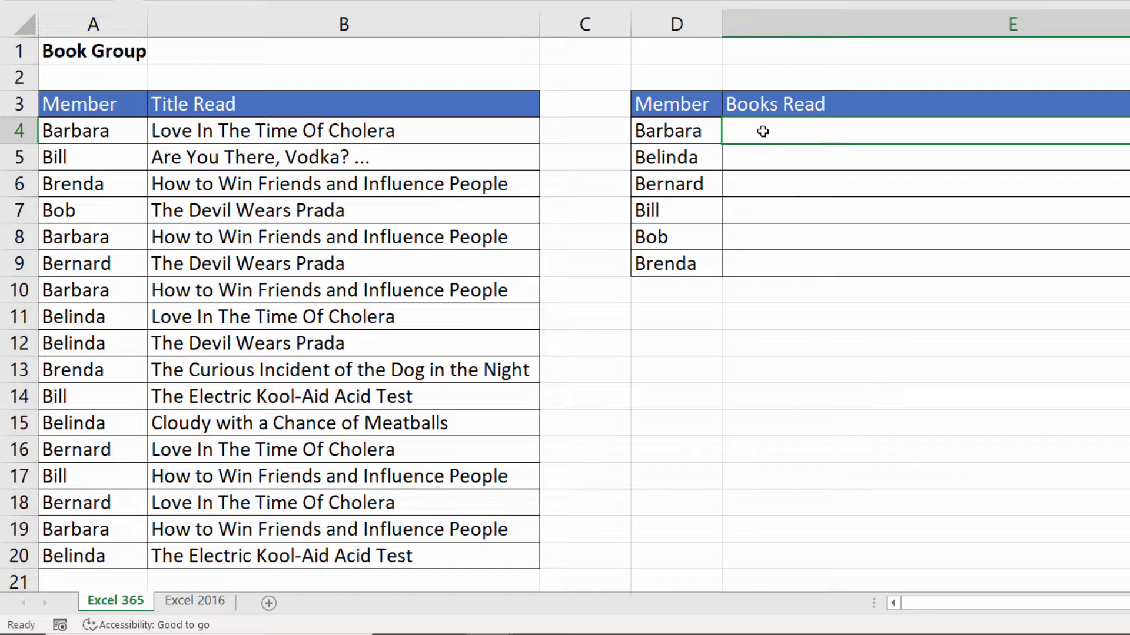
type("=if")
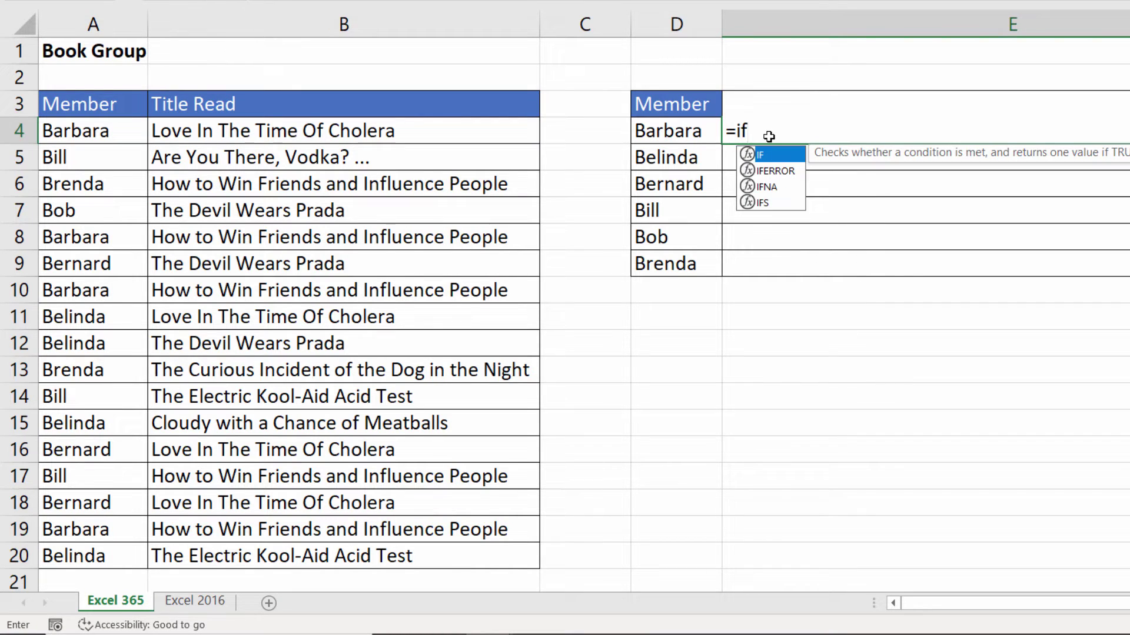
type("(")
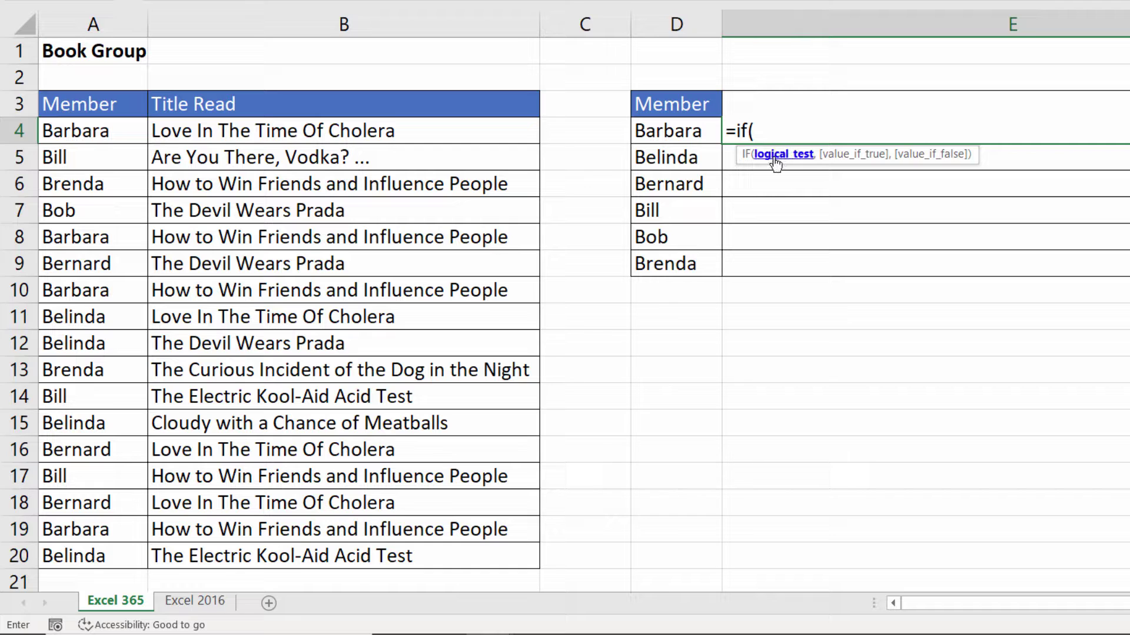
left_click_drag(88, 131, 71, 556)
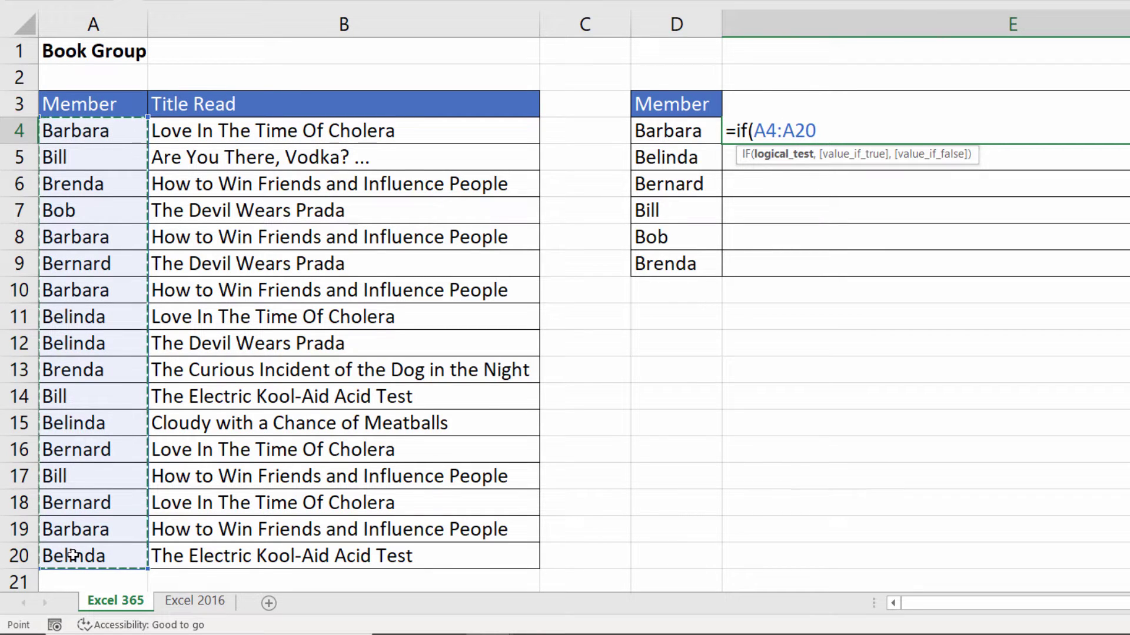
key("F4")
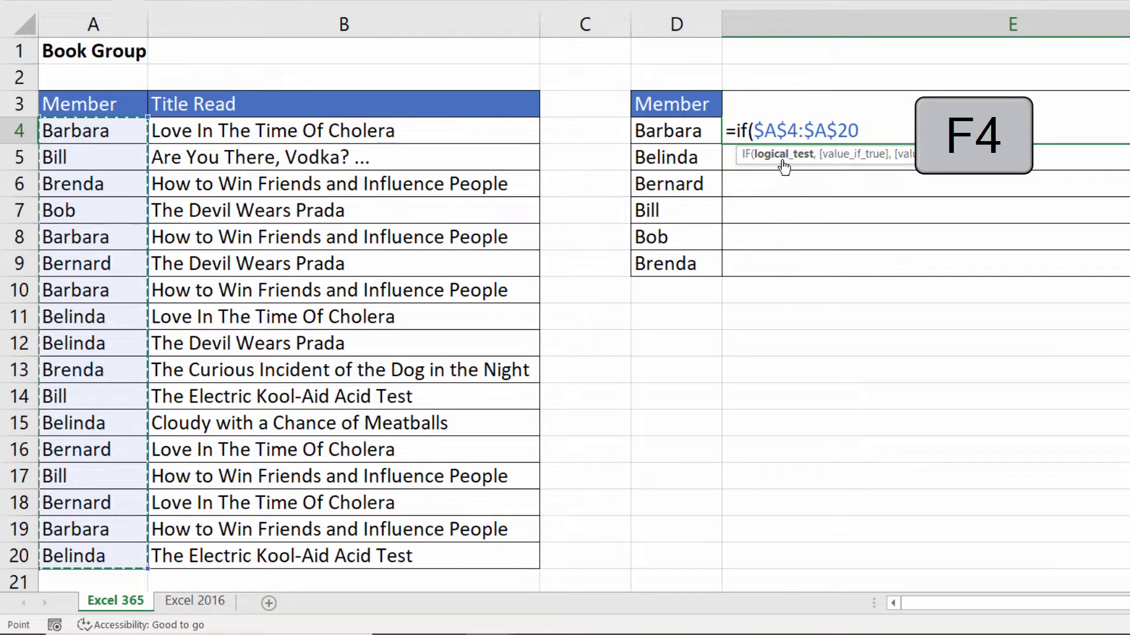
type("=")
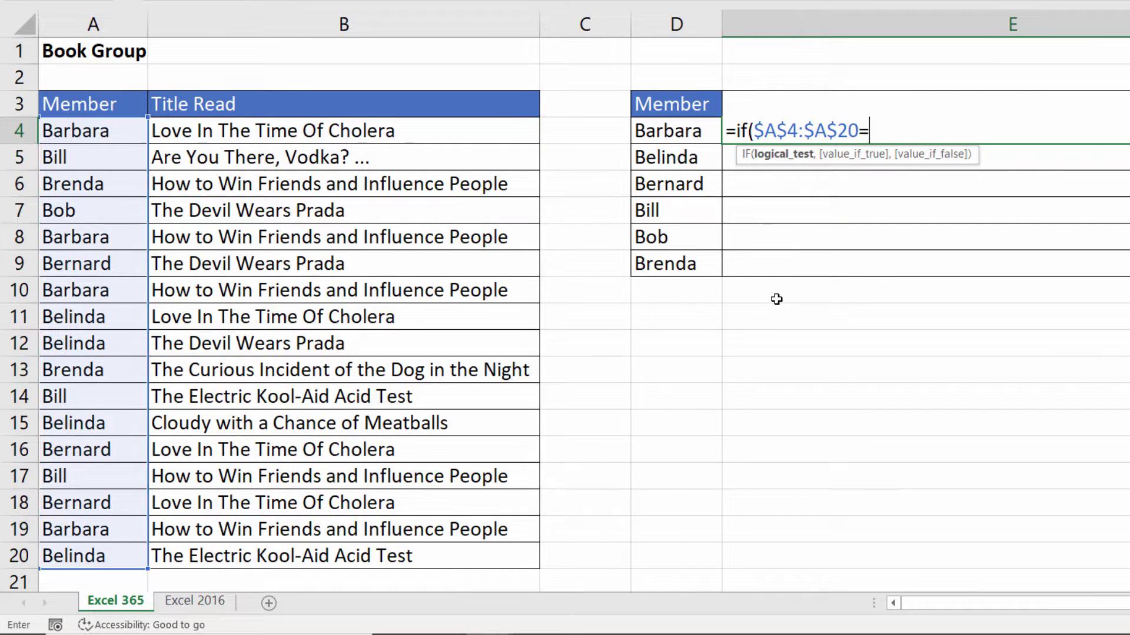
left_click(674, 130)
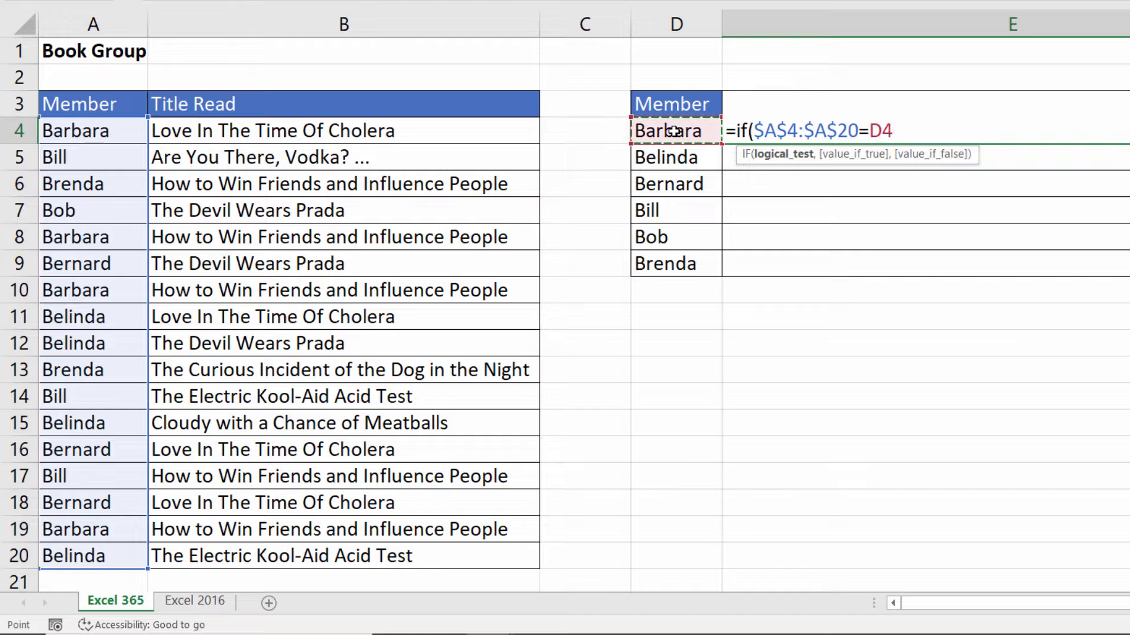
- Evaluate only the logical test $A$4:$A$20=D4 within the formula to inspect its array, and restore the references
left_click_drag(894, 131, 755, 130)
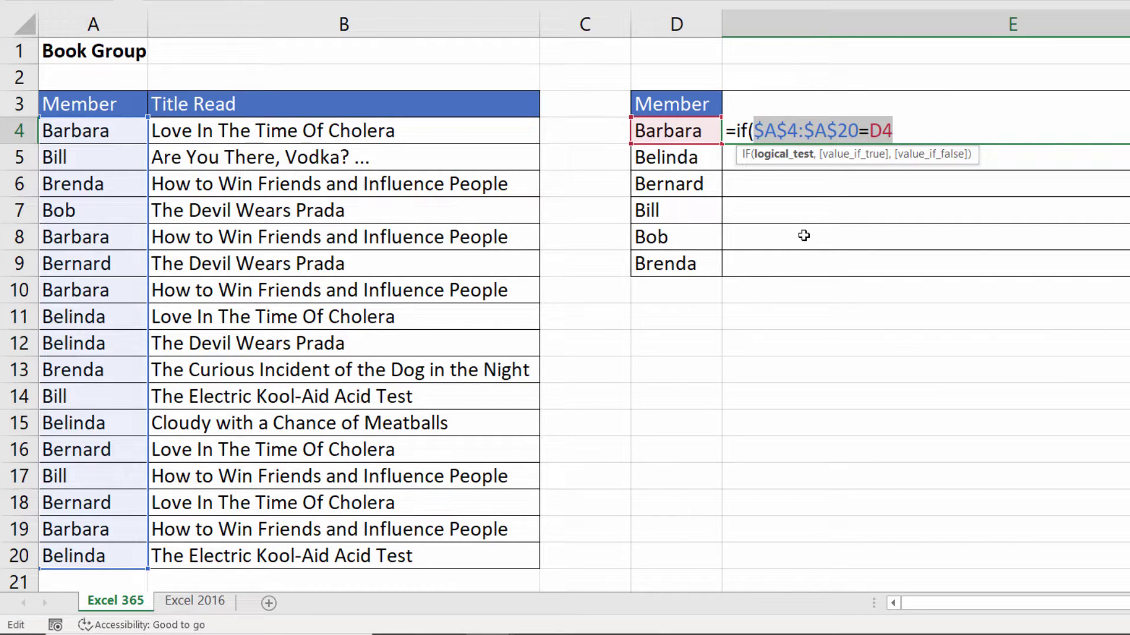
key("F9")
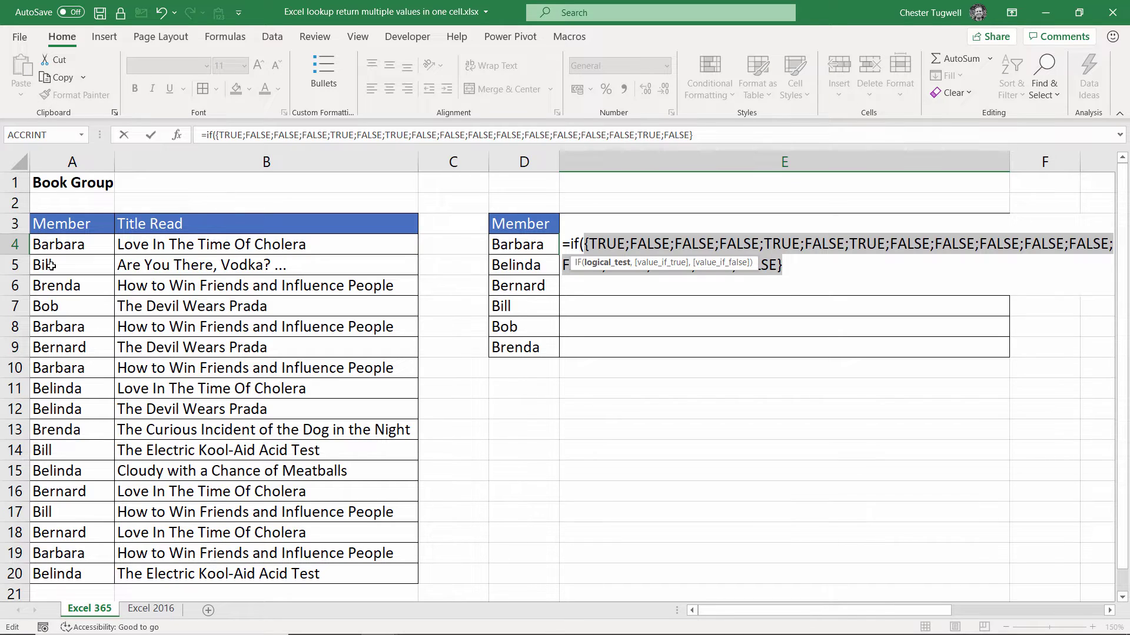
key("ctrl+z")
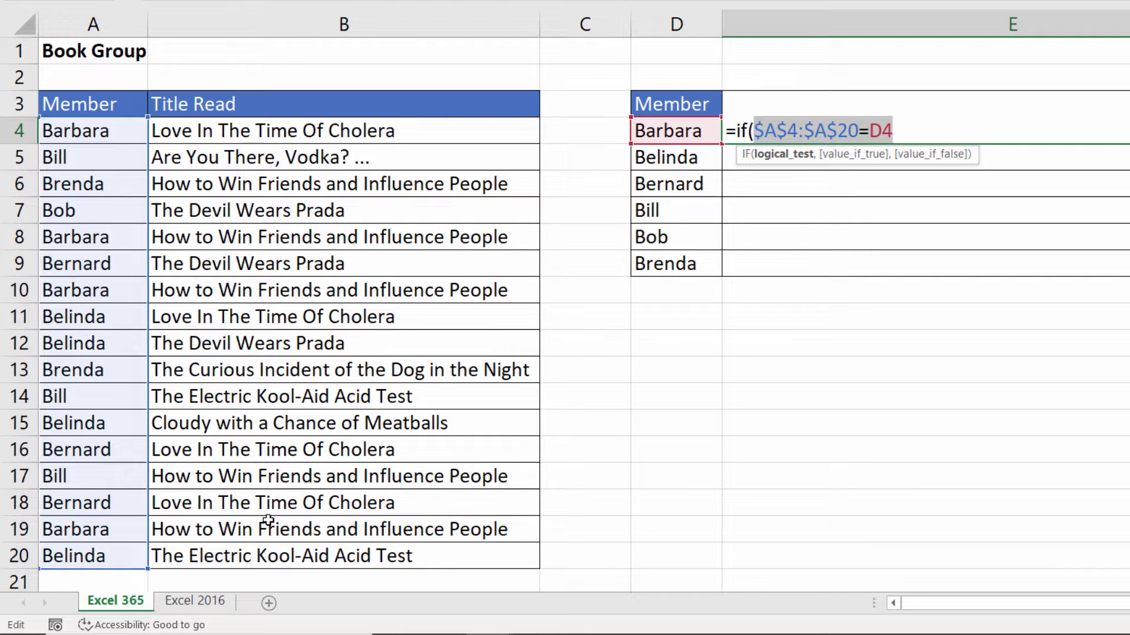
- Add the absolute range $B$4:$B$20 as the IF formula's value if true
left_click(900, 132)
type(",")
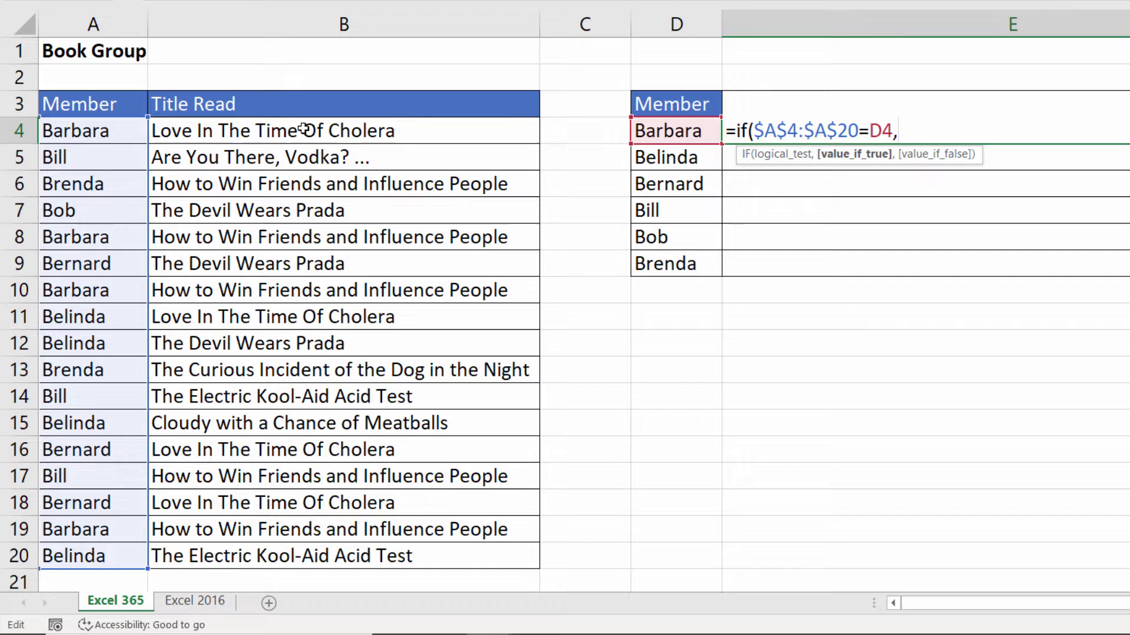
left_click_drag(304, 129, 319, 542)
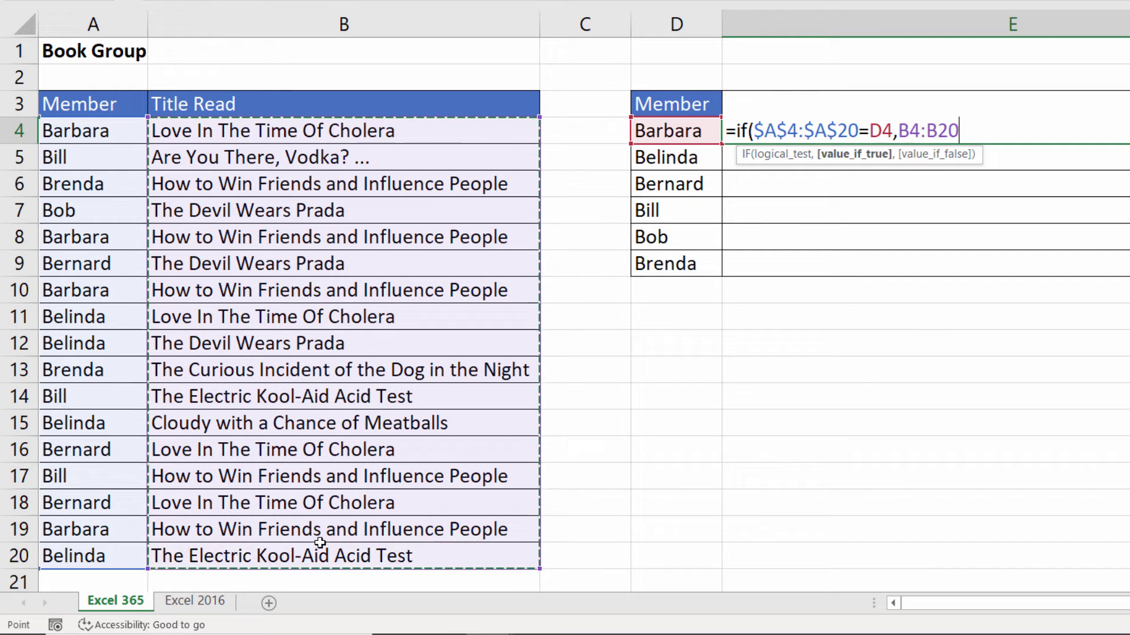
key("F4")
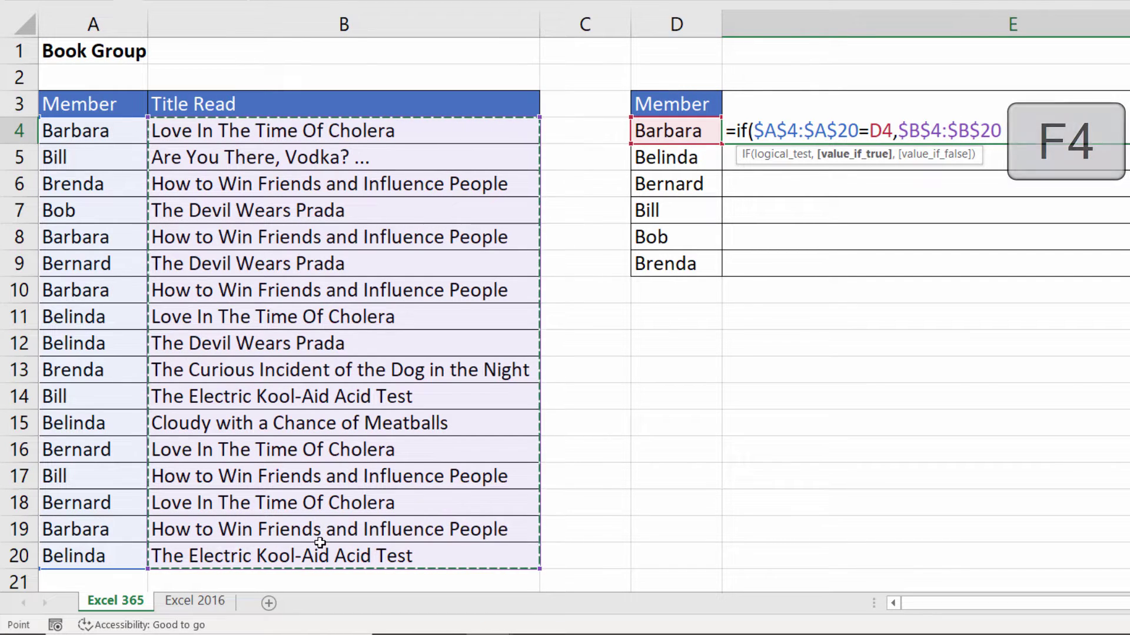
- Evaluate the IF expression without a value if false to inspect the returned array, and restore the expression
left_click(827, 131)
left_click_drag(1011, 131, 739, 121)
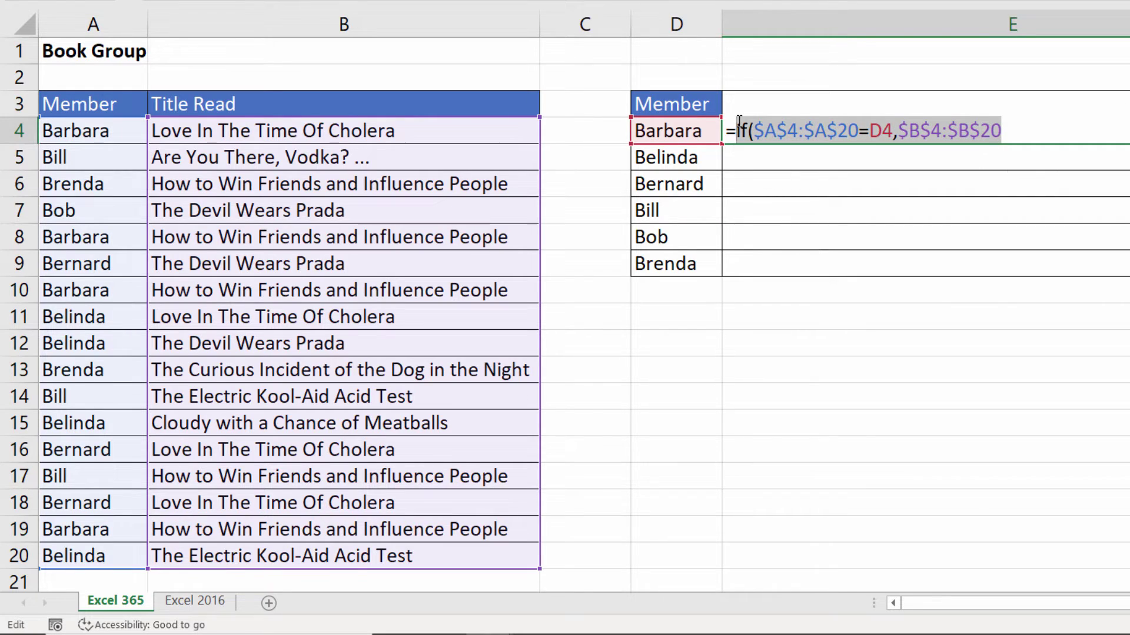
key("F9")
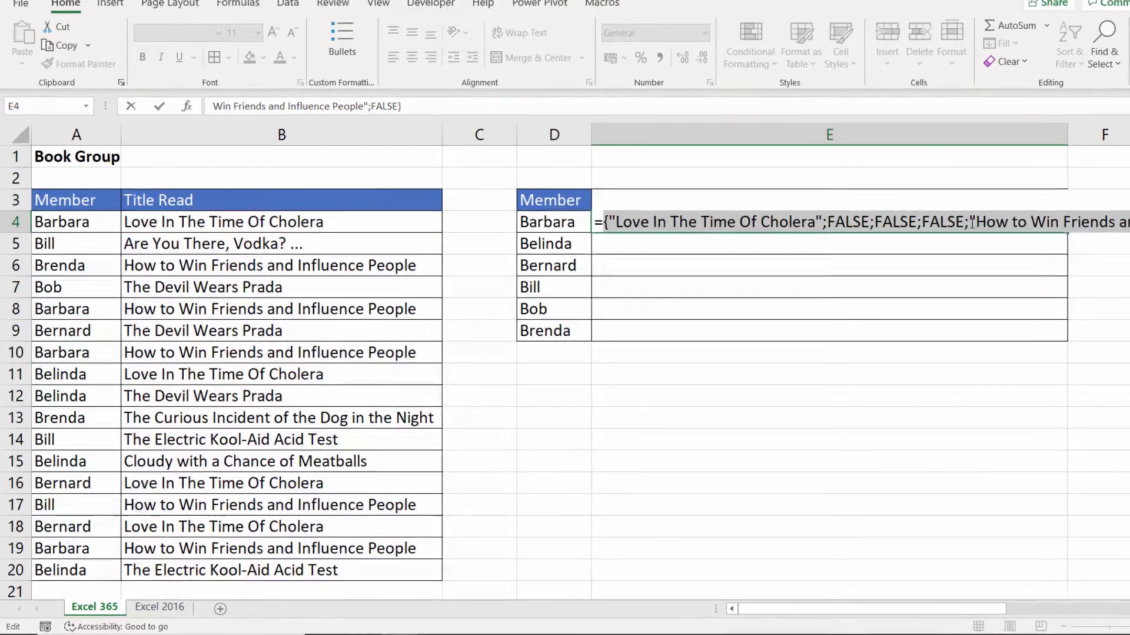
key("ctrl+z")
- Set the IF formula's value if false to an empty string "" and close the function's parenthesis
left_click(1008, 137)
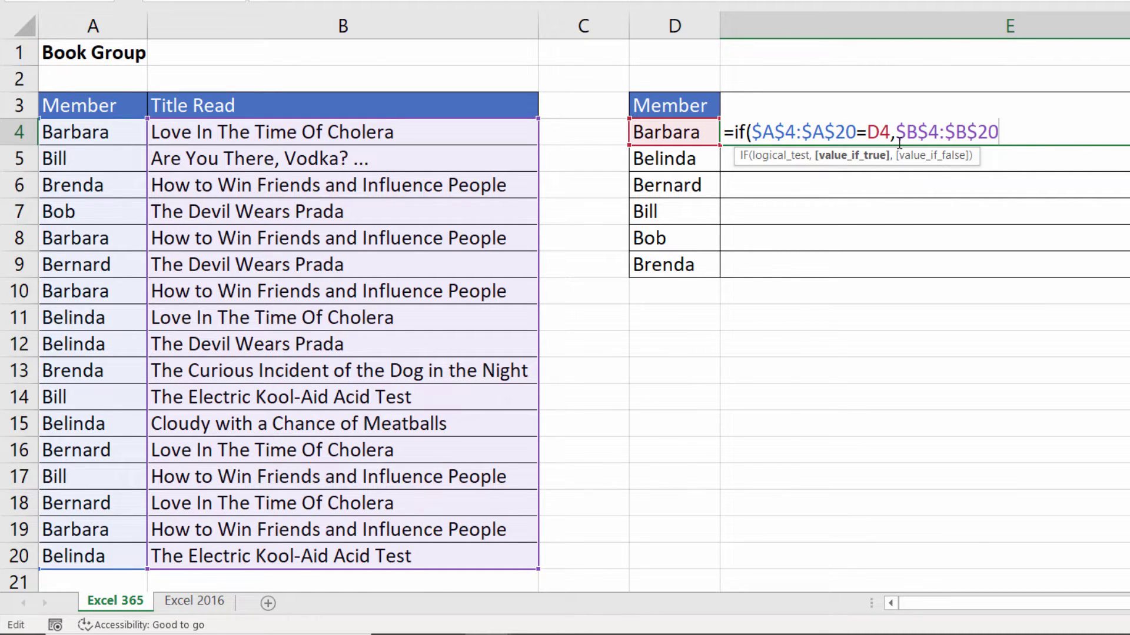
type(",")
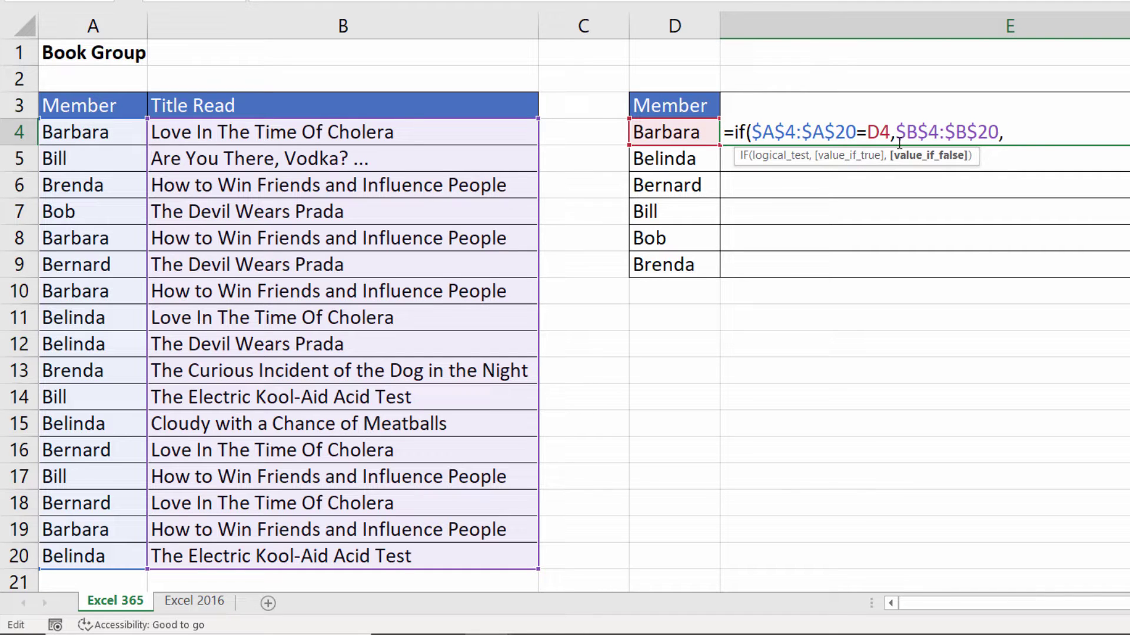
type("\"\")")
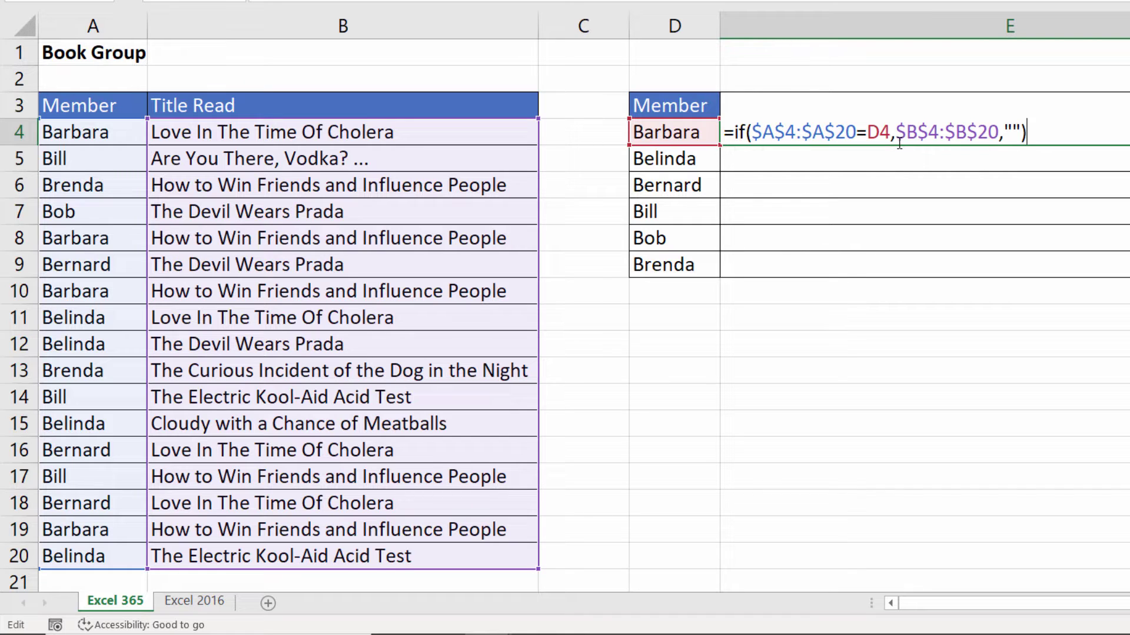
- Preview the array from the complete IF function, restore the function, and commit the formula in E4
left_click_drag(734, 130, 1096, 125)
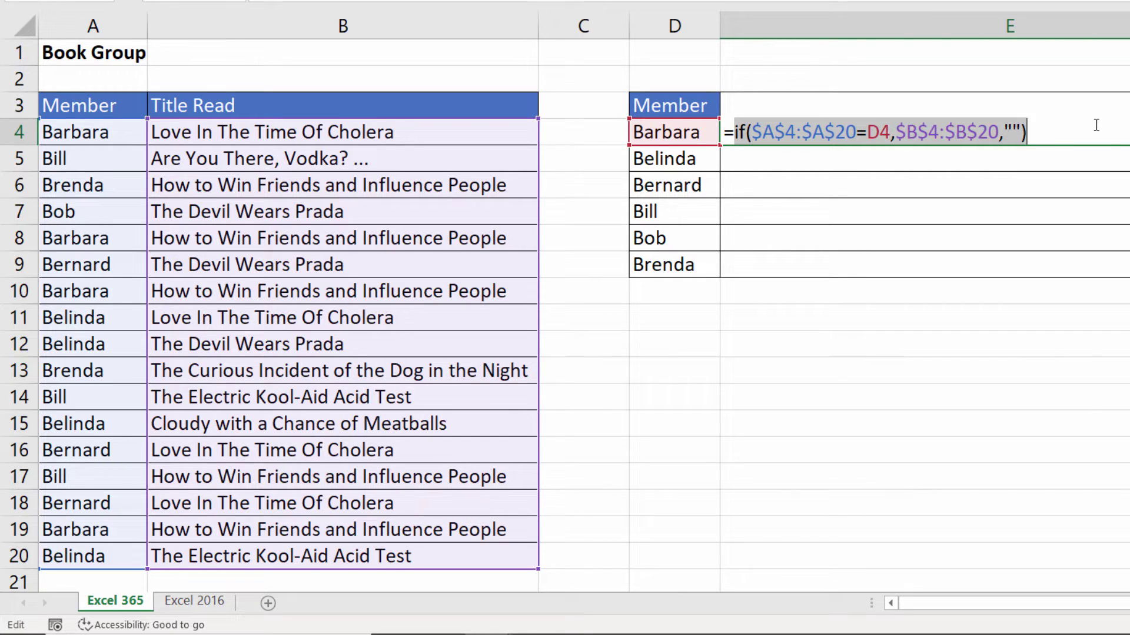
key("F9")
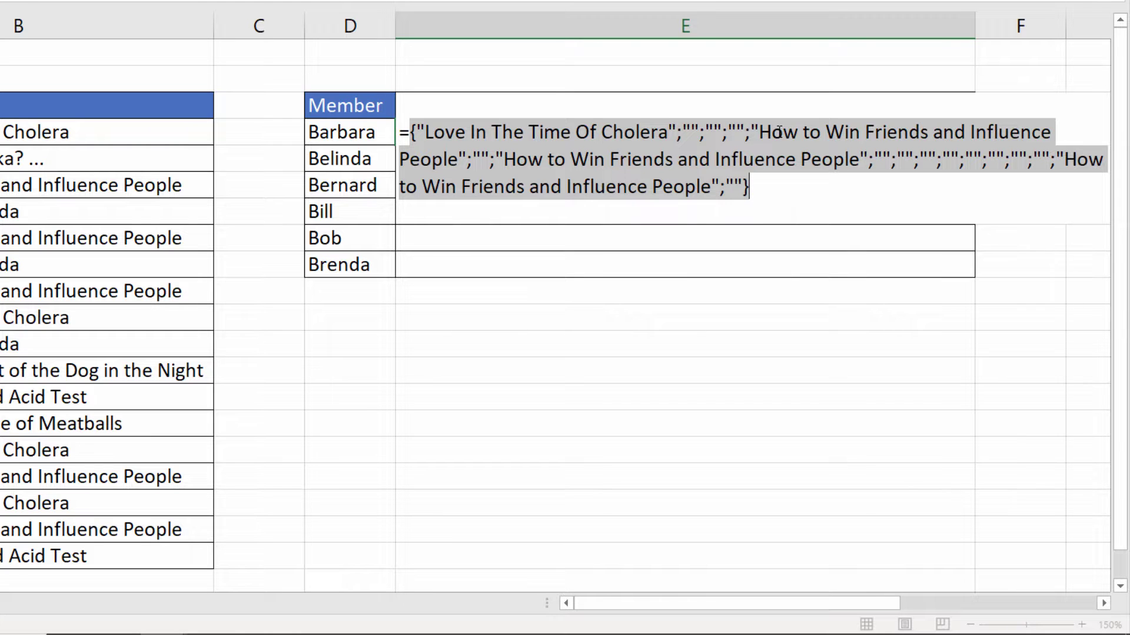
key("ctrl+z")
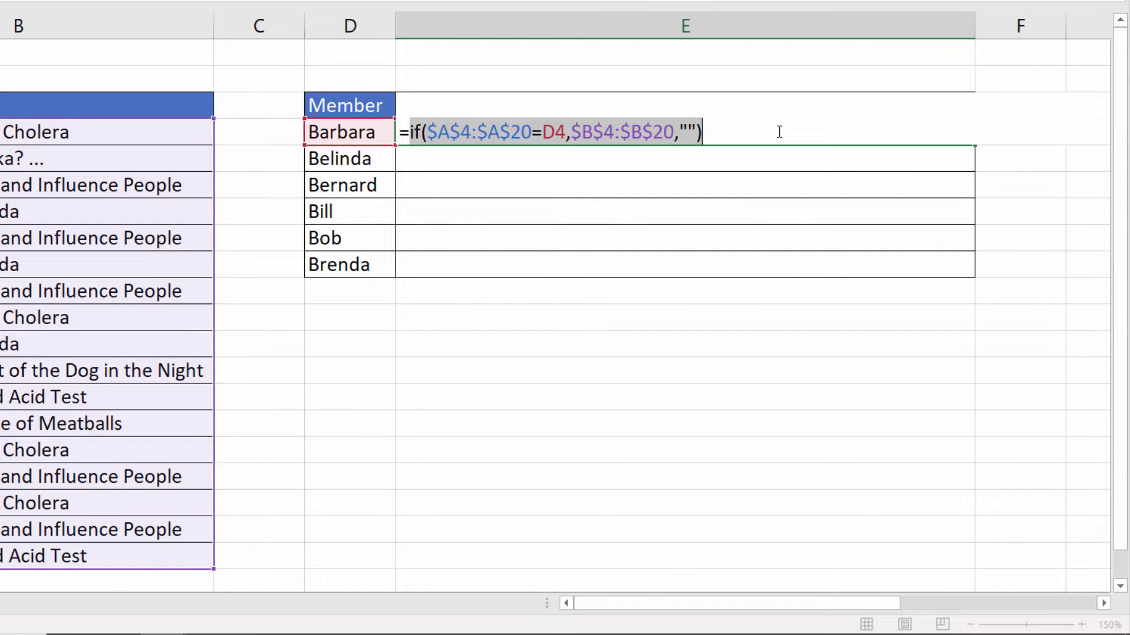
key("Return")
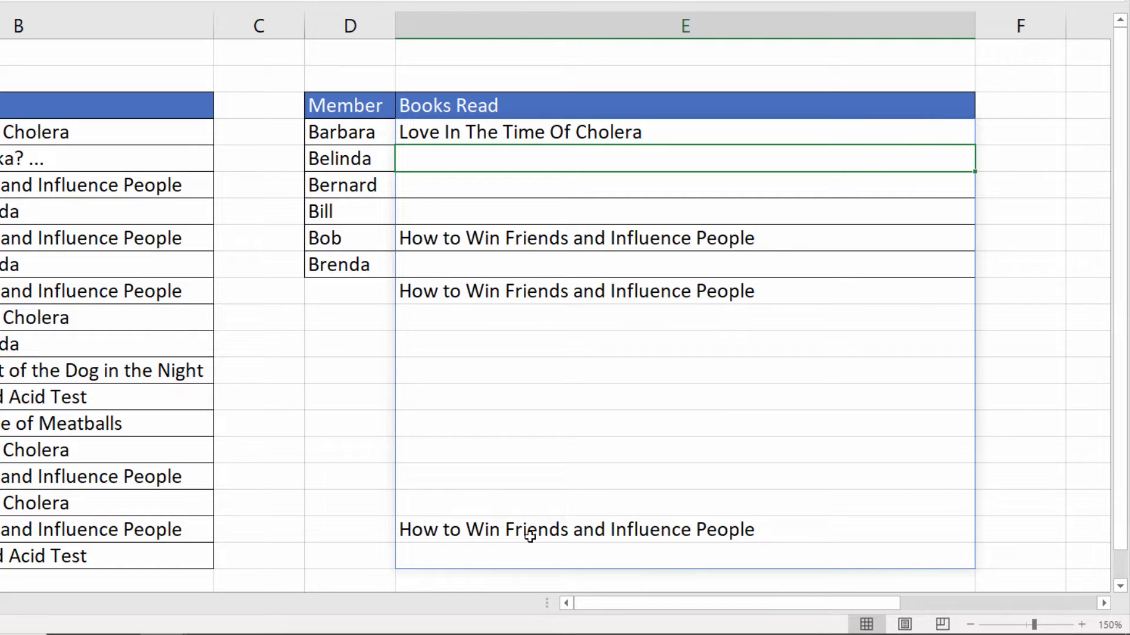
- Insert a TEXTJOIN function around the IF function in E4, with "; " as the delimiter
double_click(428, 132)
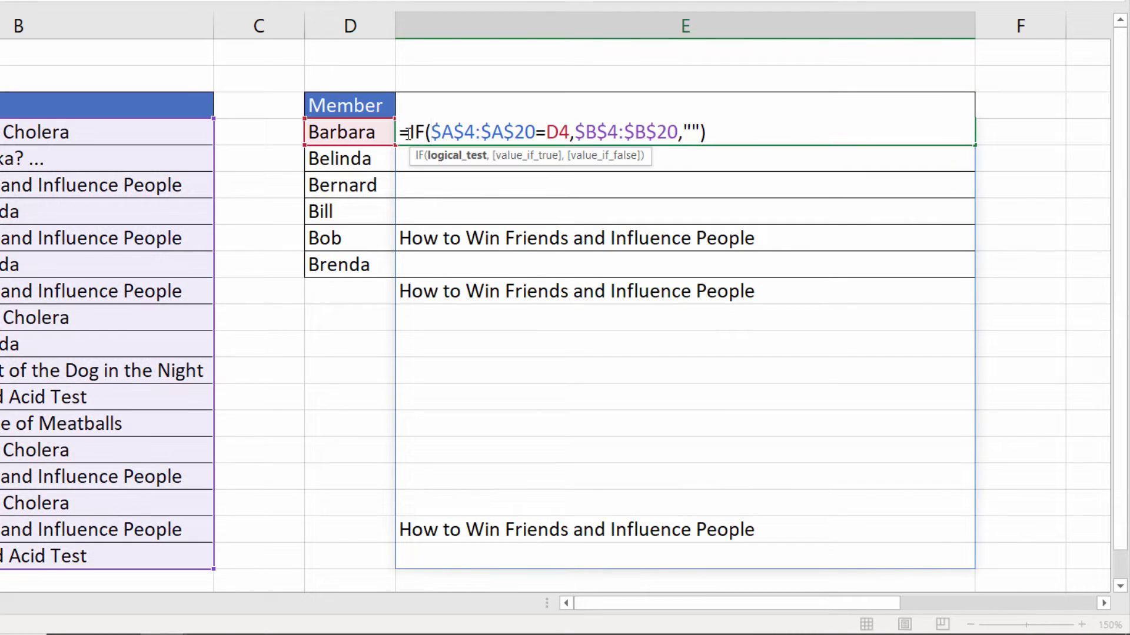
key("Left")
key("Left")
key("Left")
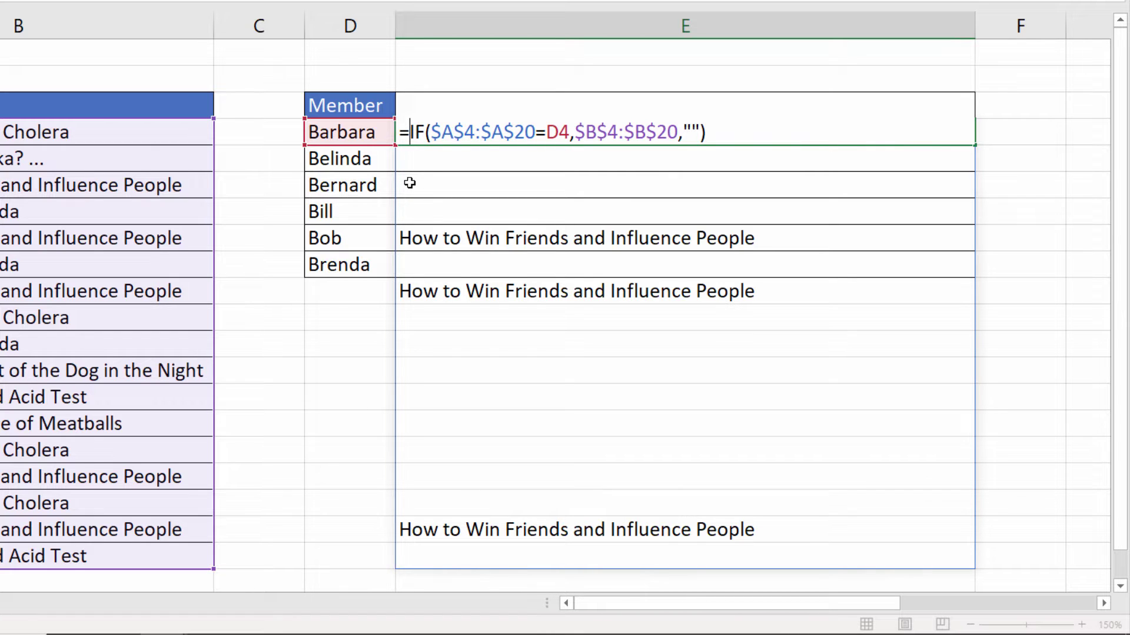
type("TEXTJOIN(")
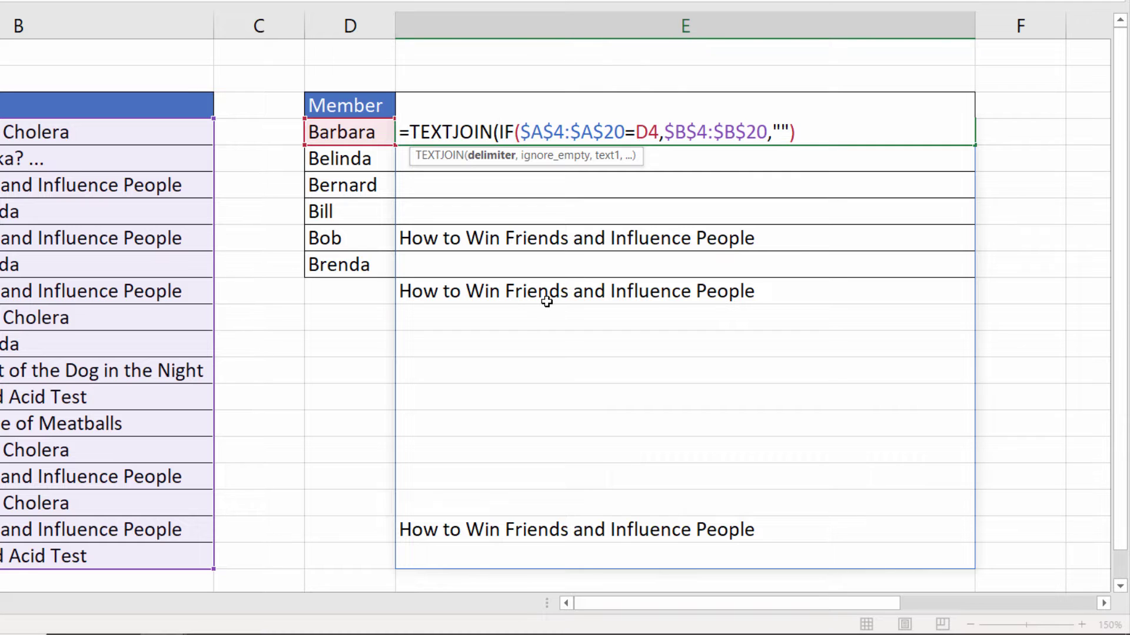
type("\"")
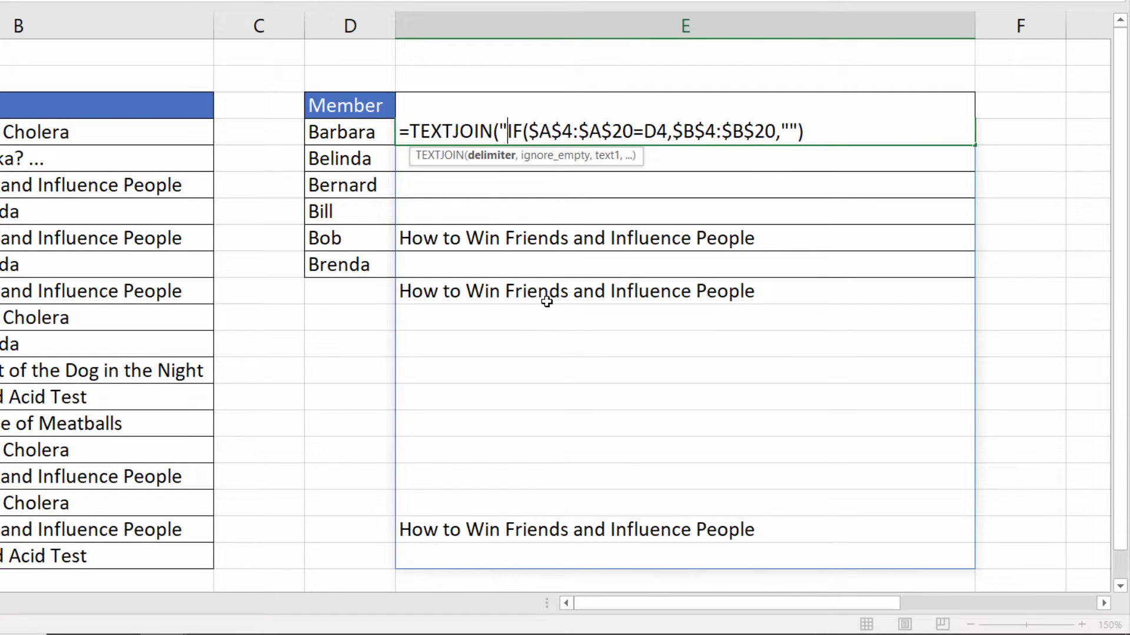
type("; \"")
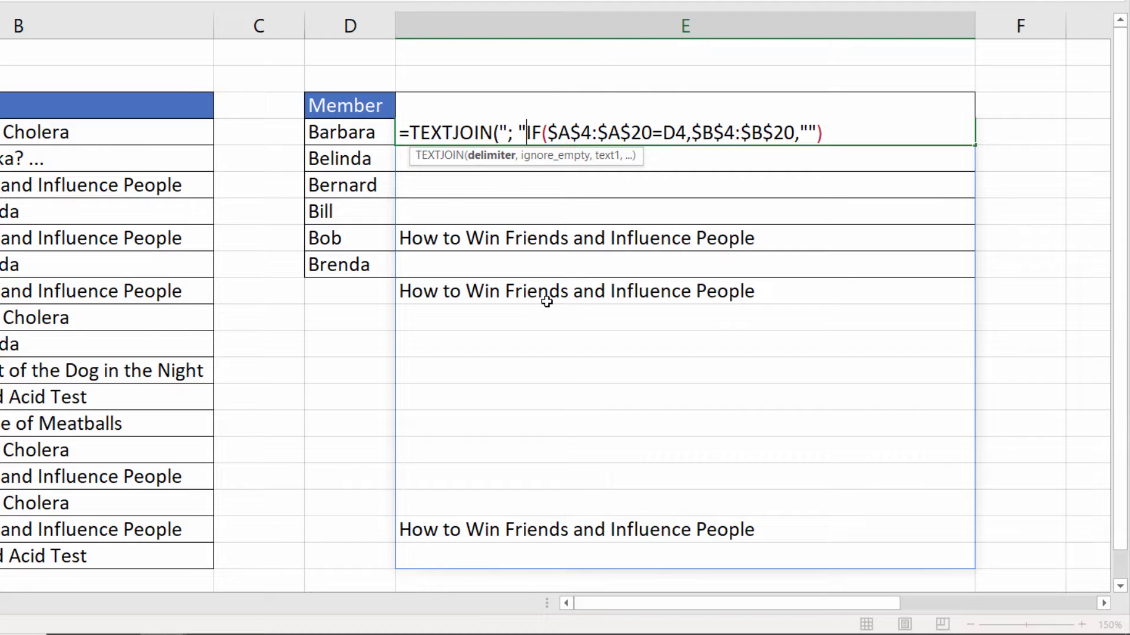
- Set TEXTJOIN's ignore_empty argument to FALSE, add the closing parenthesis after the IF function, and commit the formula
type(",")
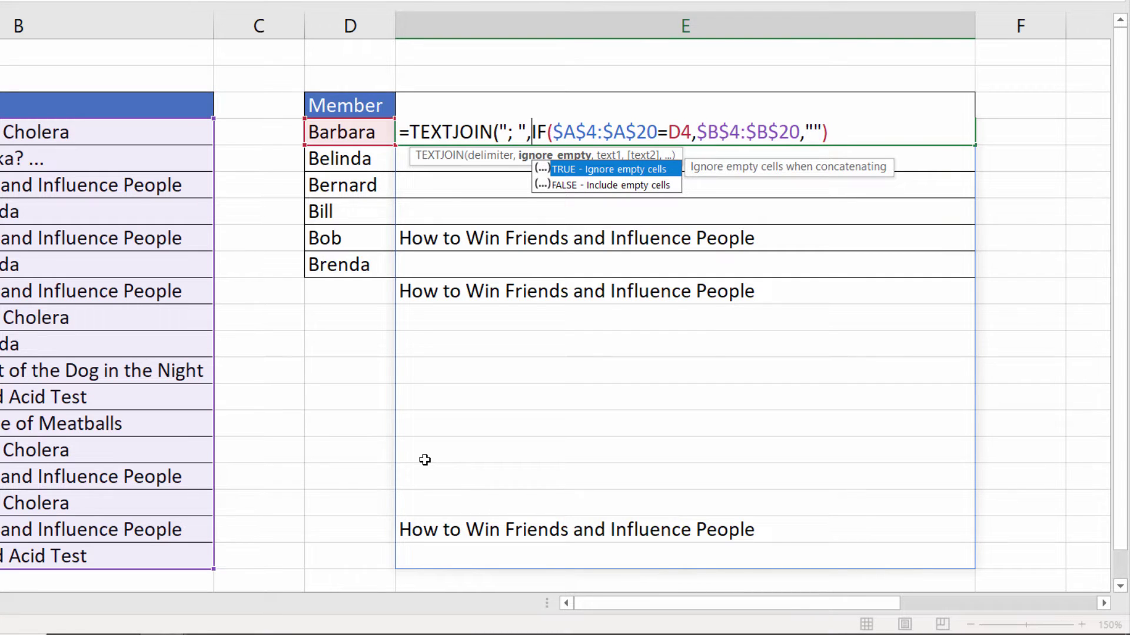
double_click(556, 185)
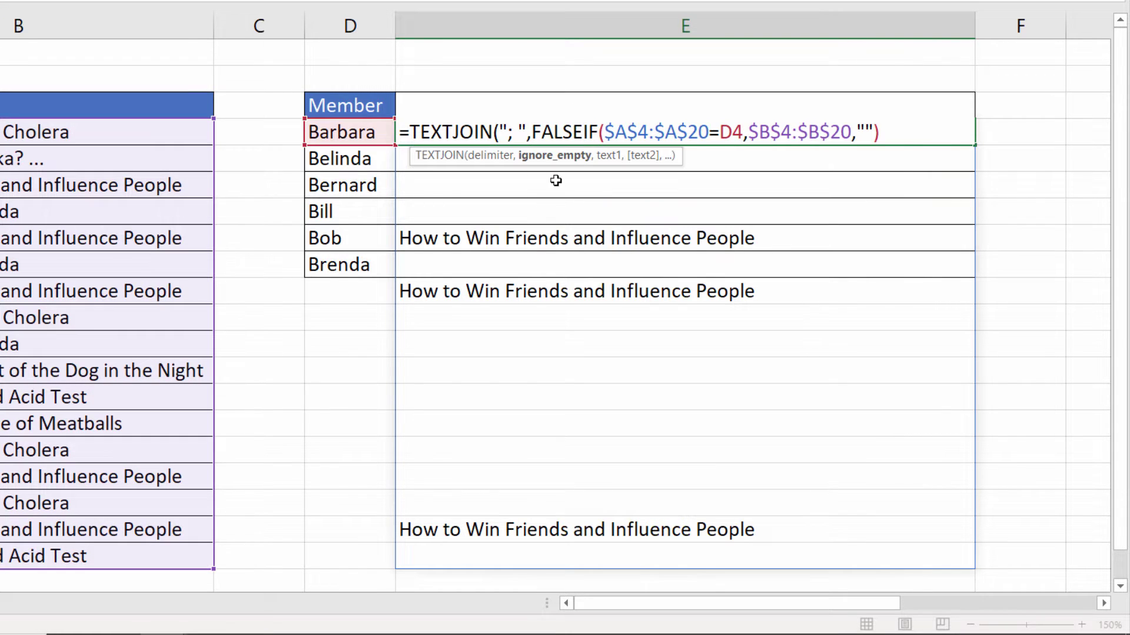
type(",\"\"")
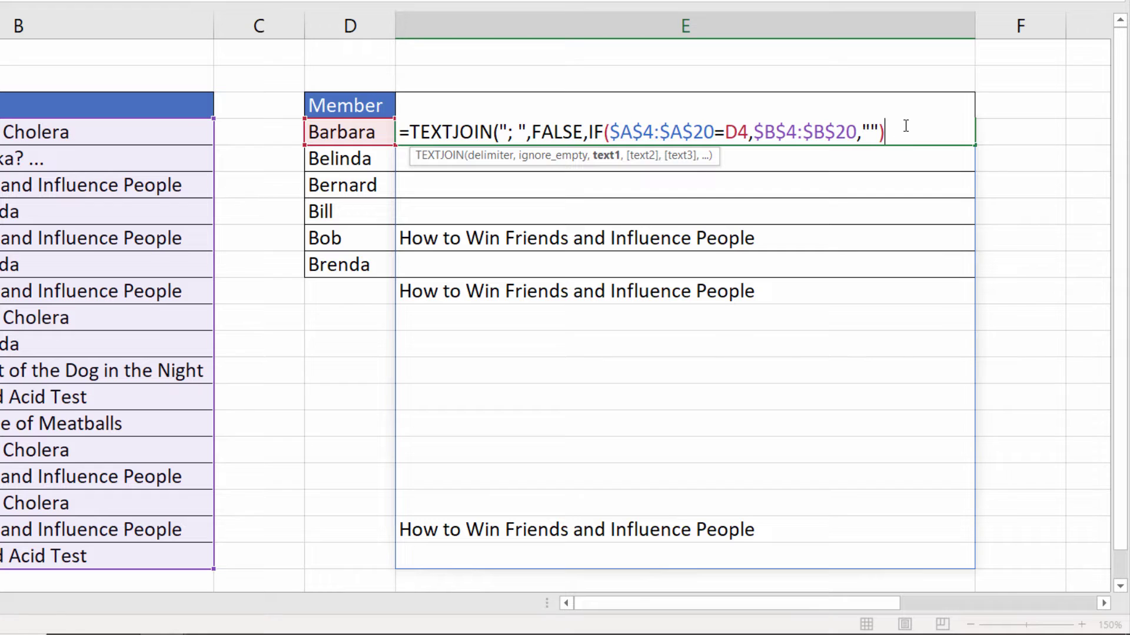
type(")")
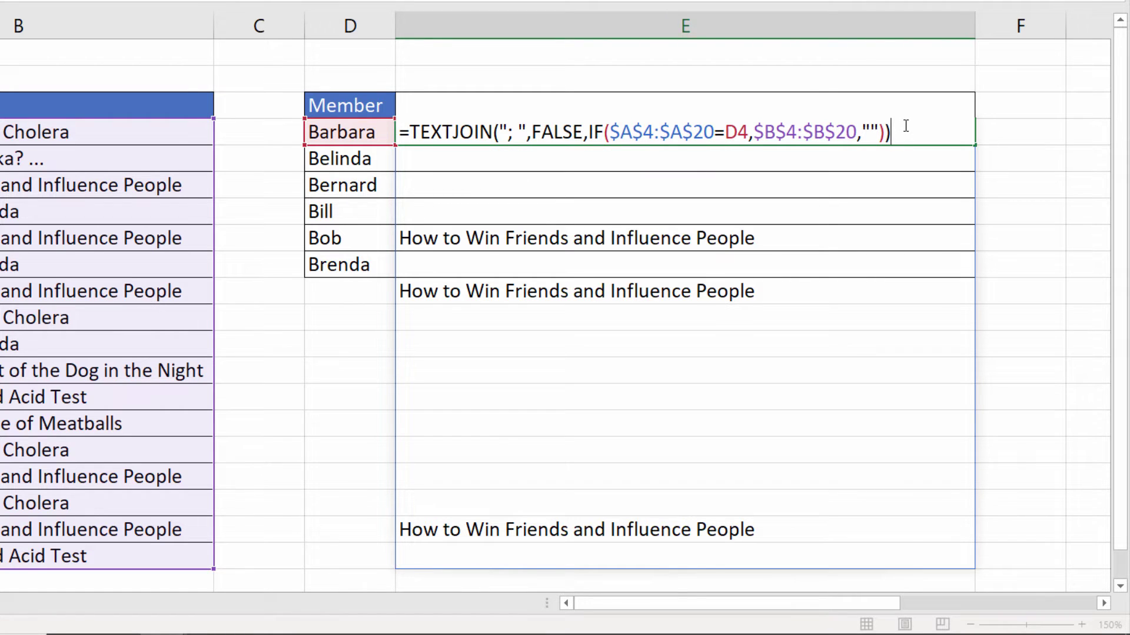
key("Return")
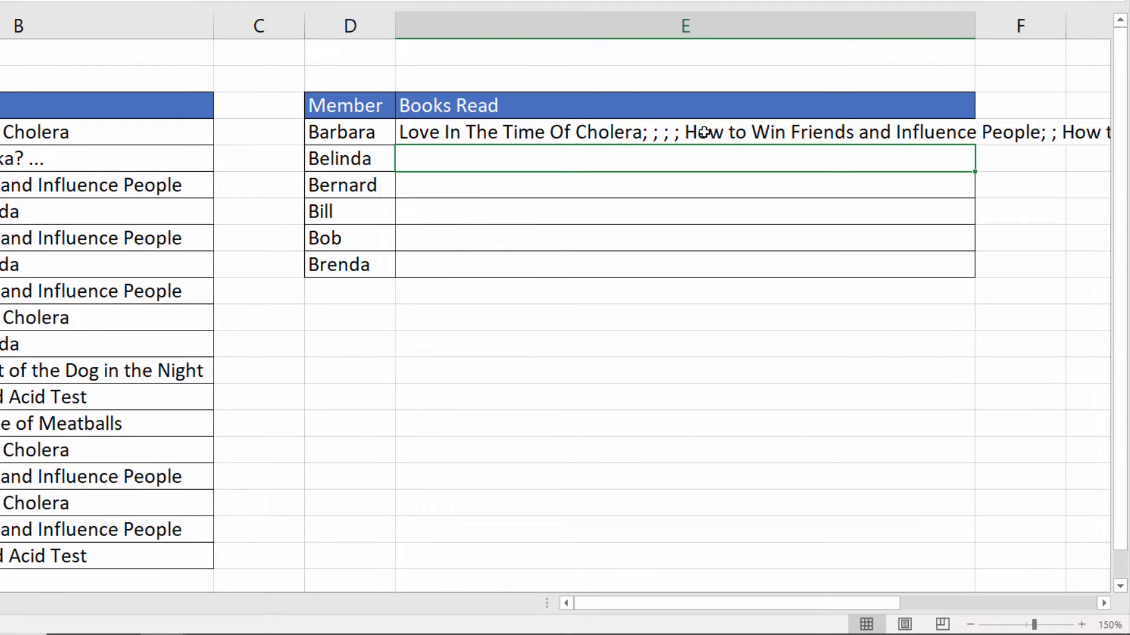
- Change the ignore_empty argument of the TEXTJOIN formula in E4 to TRUE and commit it
double_click(441, 132)
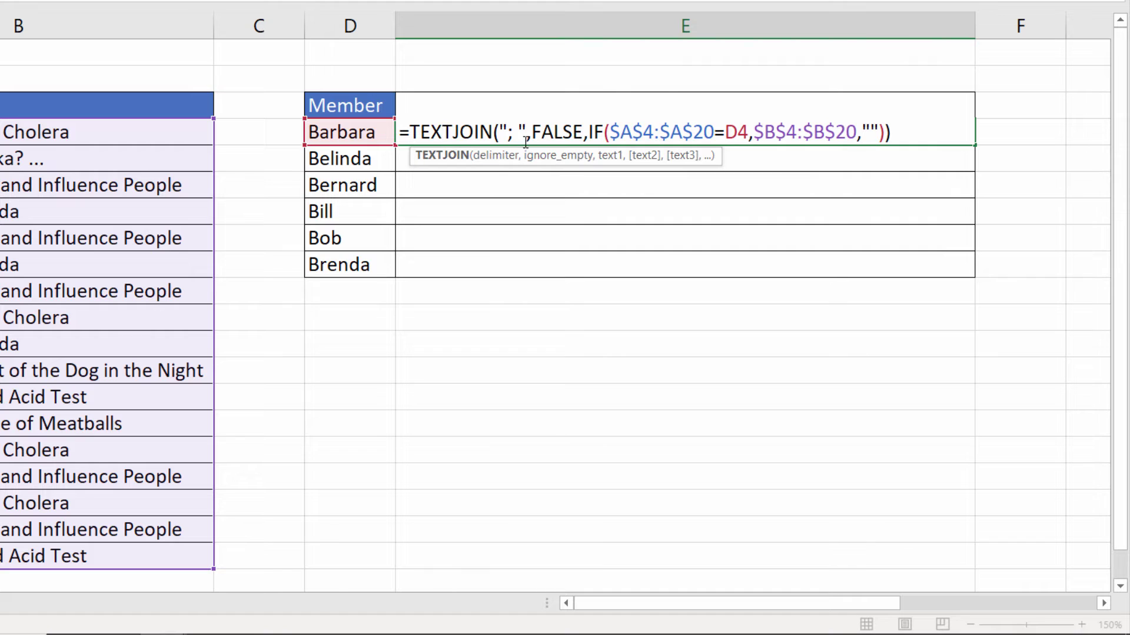
double_click(556, 128)
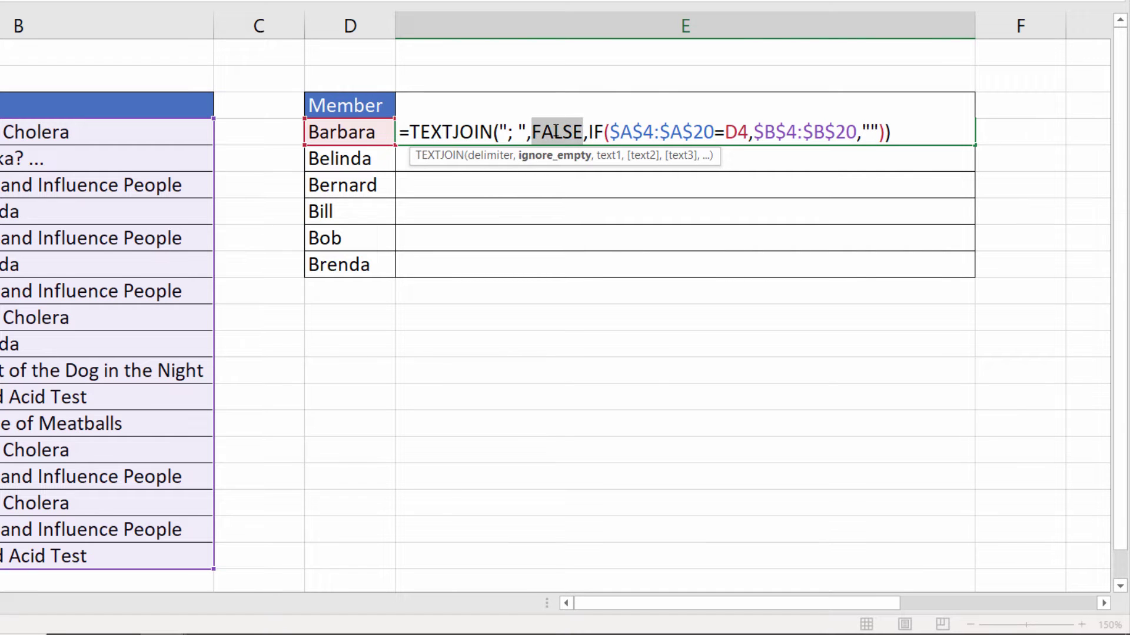
type("TRUE")
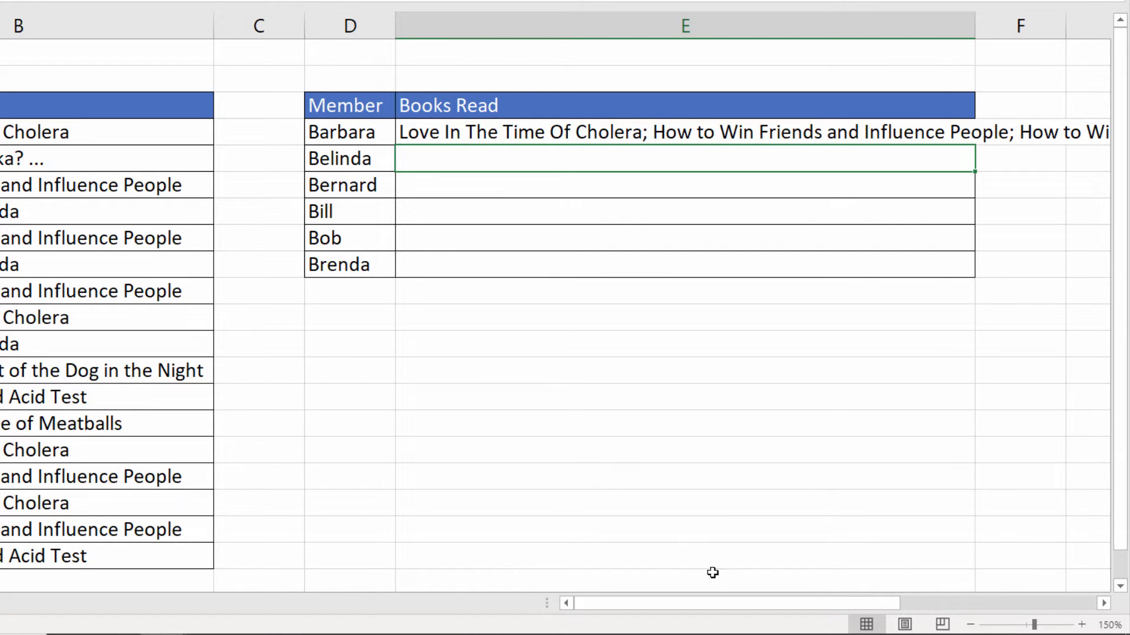
- Copy the TEXTJOIN formula in E4 down the Books Read column to E9
left_click_drag(728, 609, 623, 610)
left_click(541, 132)
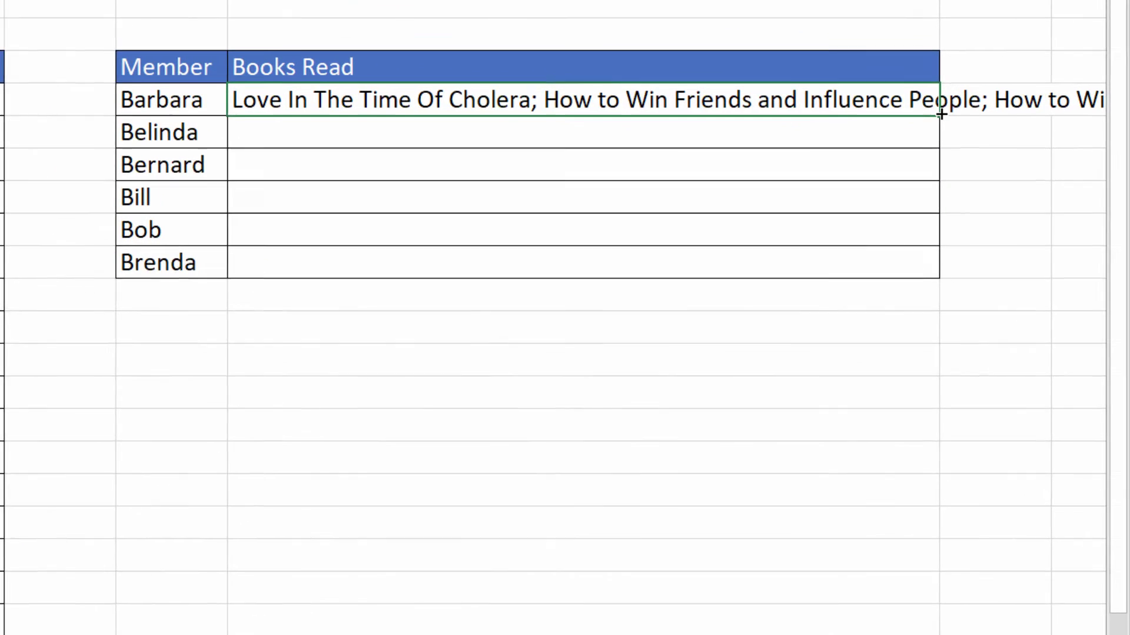
double_click(975, 145)
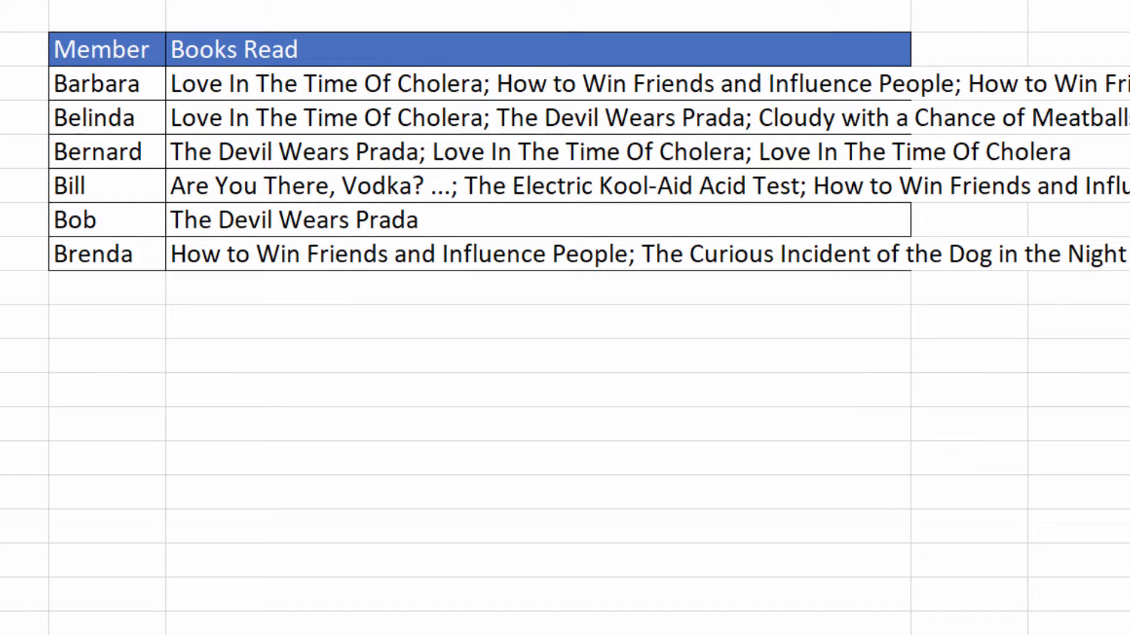
key("ctrl+shift+Down")
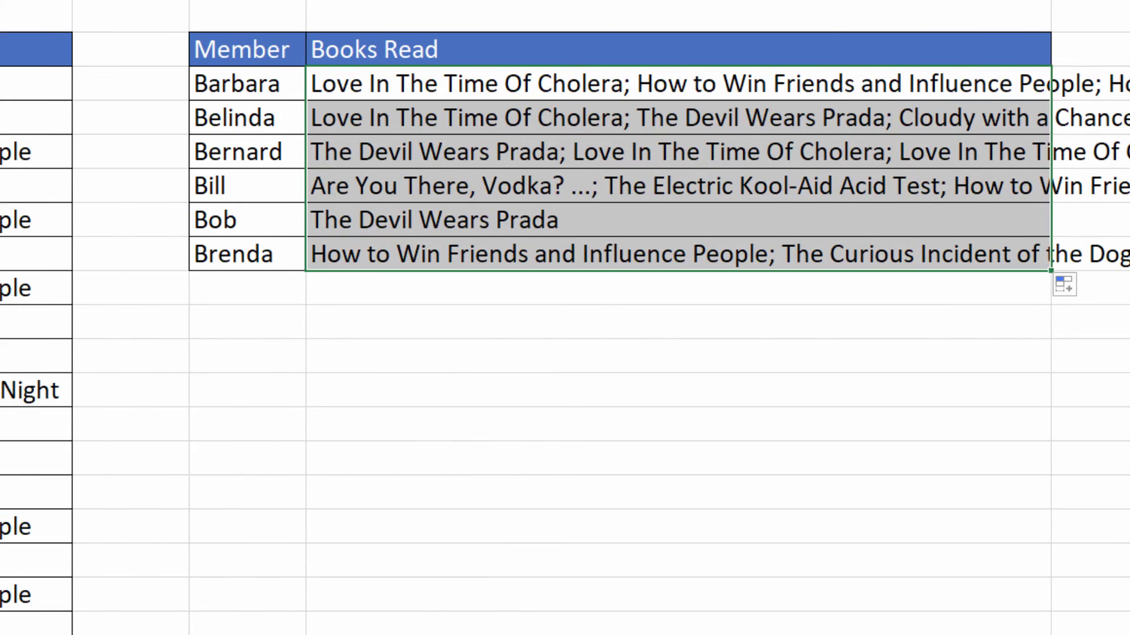
- Wrap the IF function in E4's TEXTJOIN formula in UNIQUE, commit it, and copy the revised formula down to E9
left_click(532, 77)
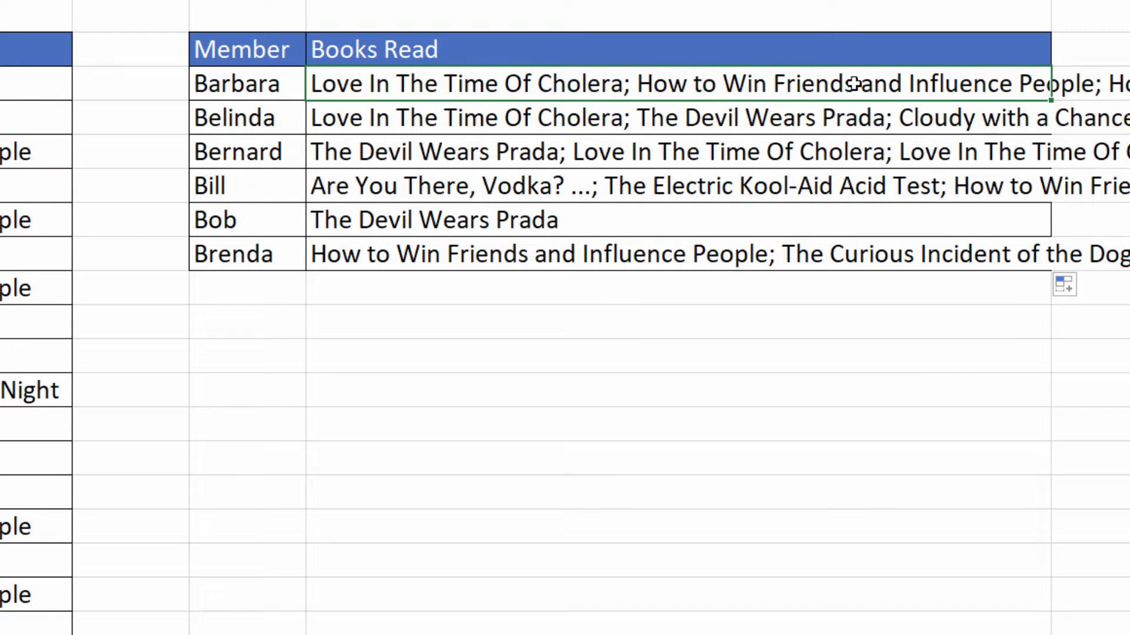
double_click(342, 80)
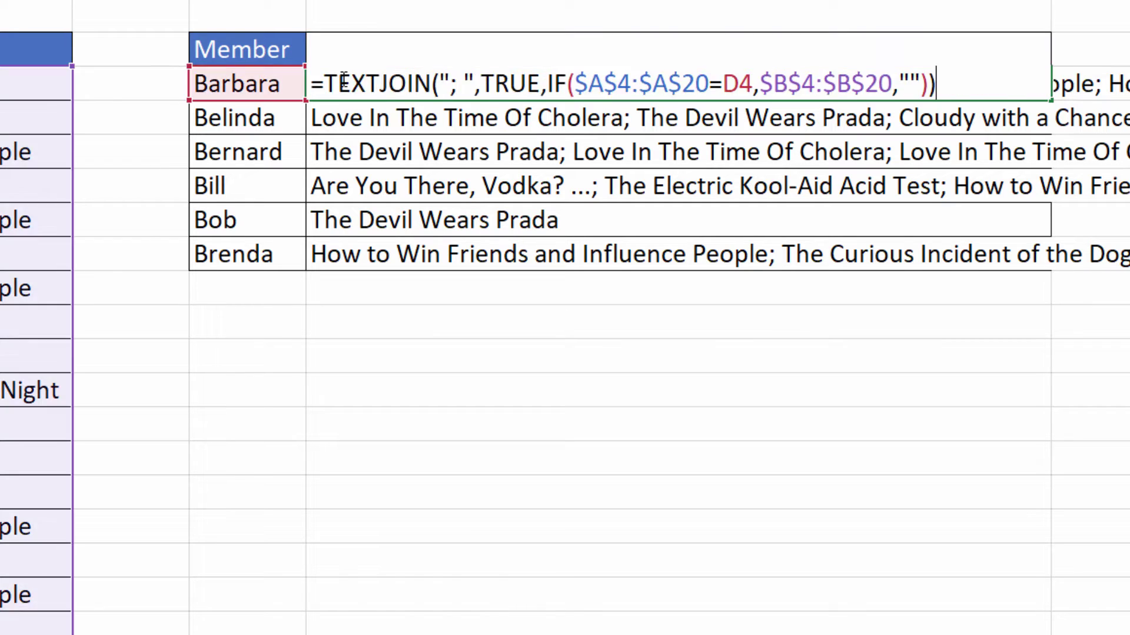
left_click(546, 83)
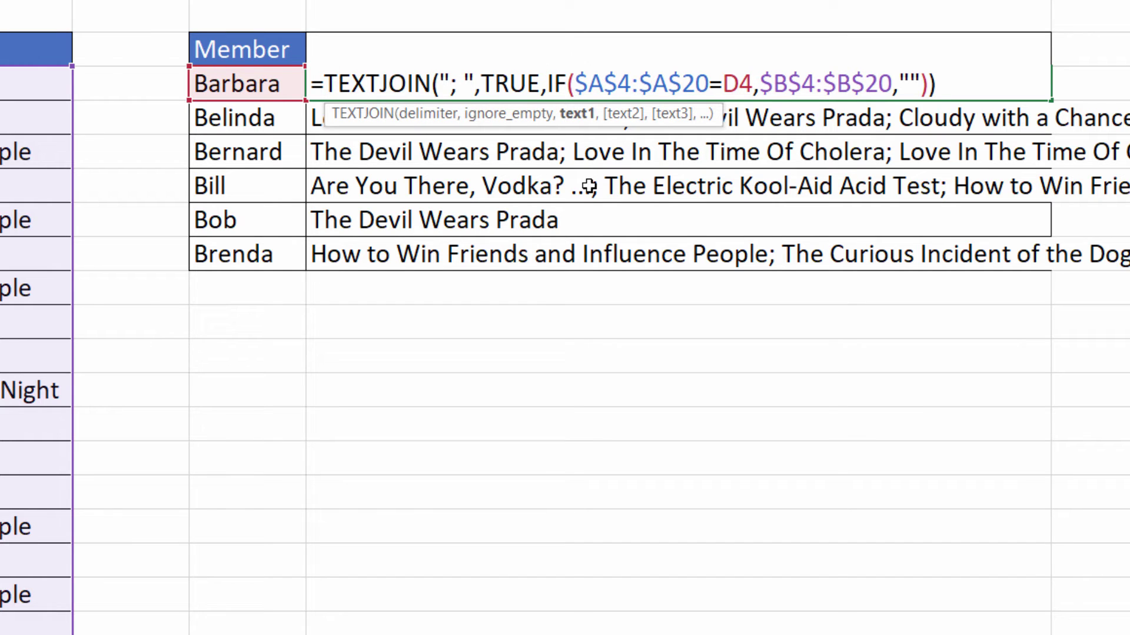
type("UNIQU")
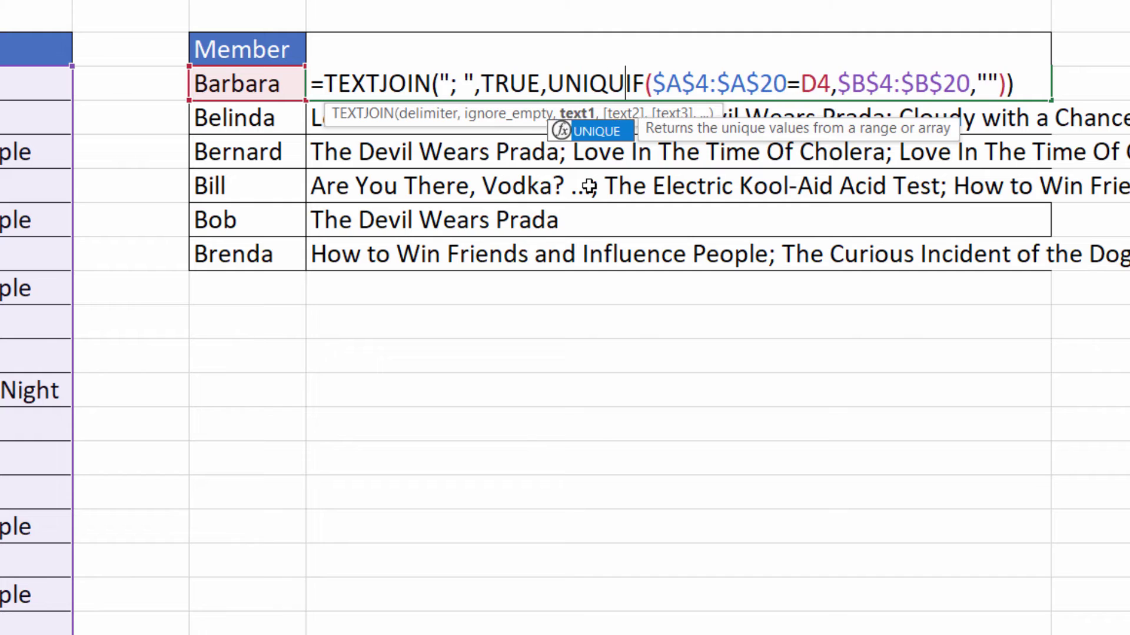
type("E(")
key("End")
key("Left")
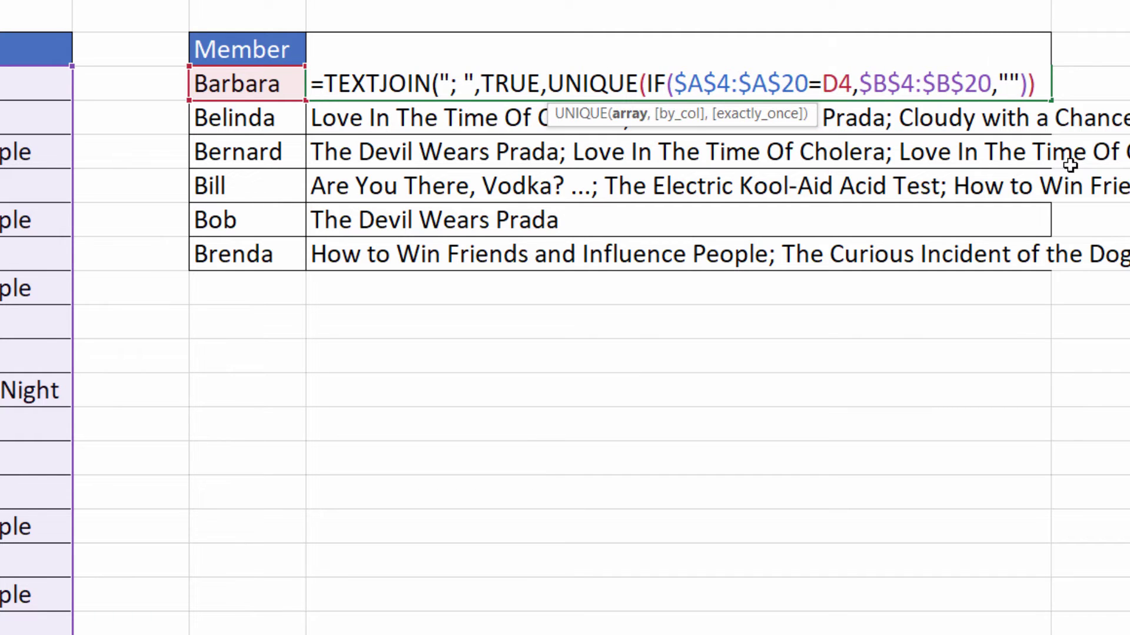
type(")")
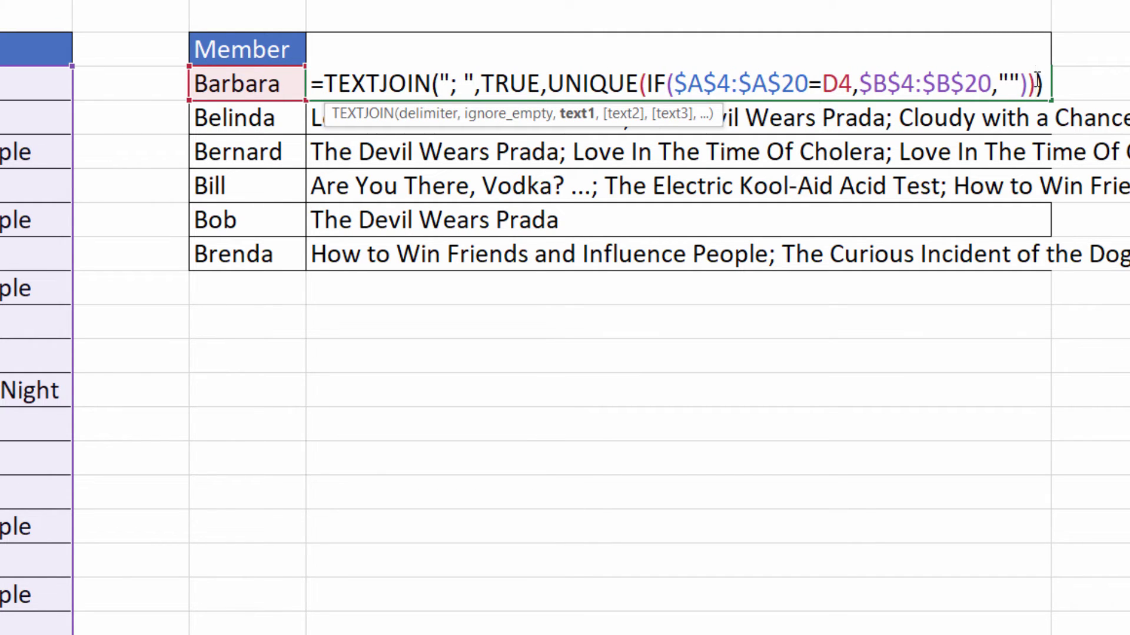
key("ctrl+Return")
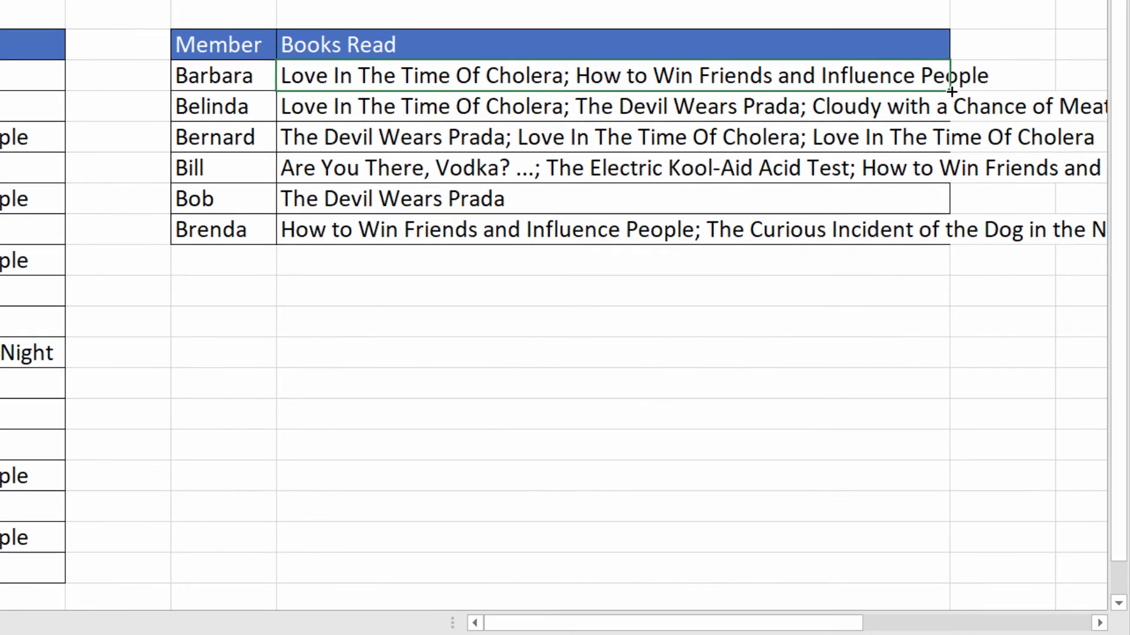
double_click(951, 91)
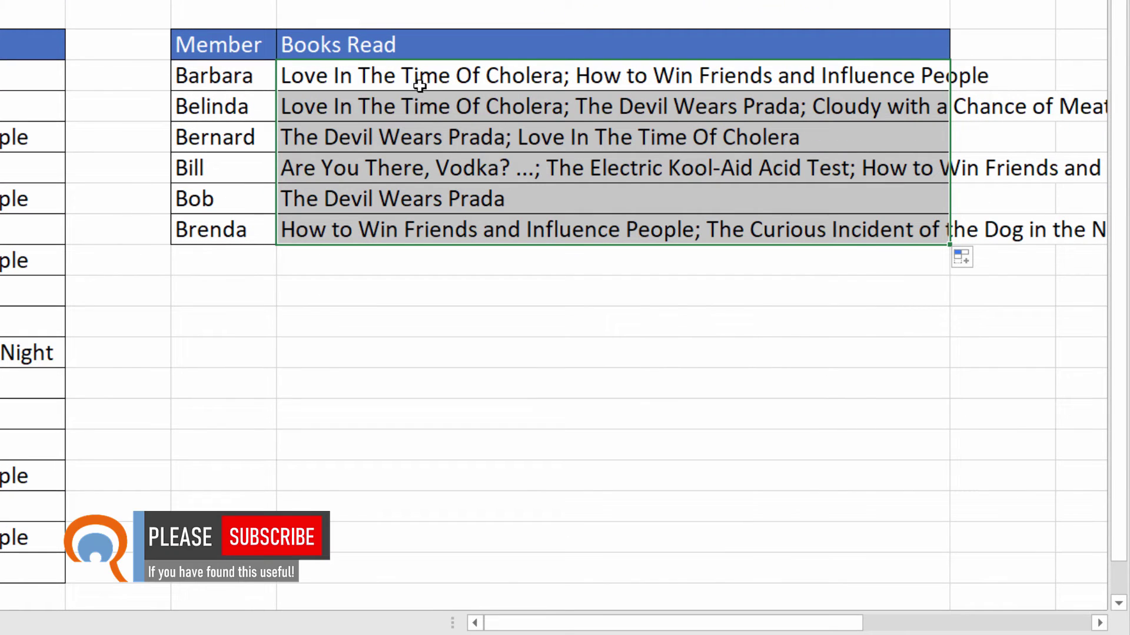
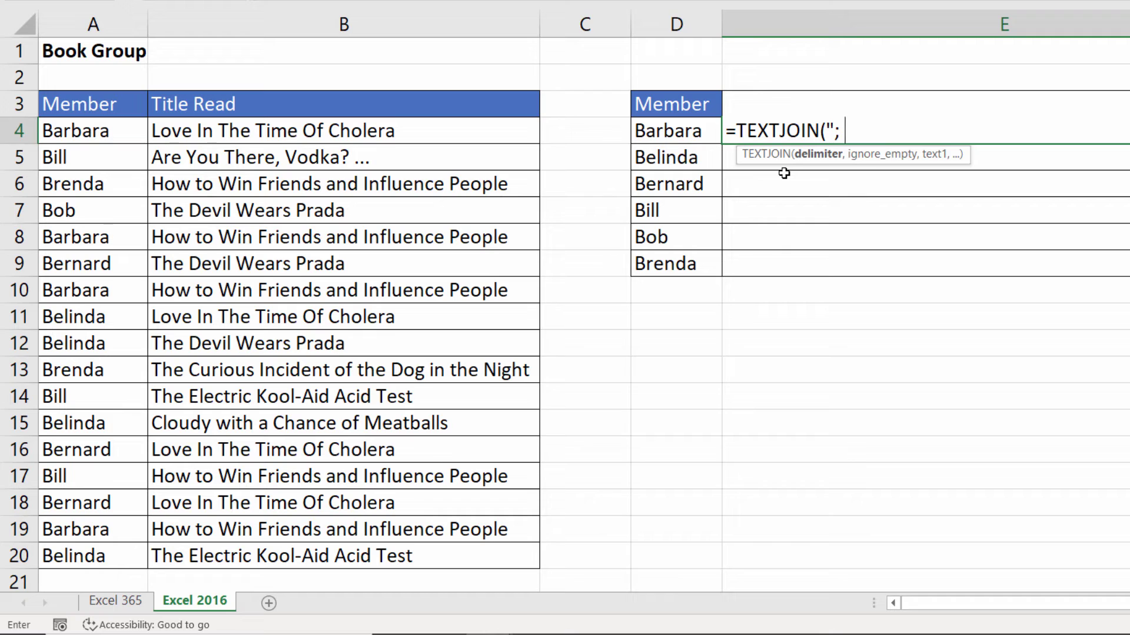
- In E4 of the Excel 2016 sheet, finish TEXTJOIN's "; " delimiter and set its ignore_empty argument to TRUE
type("\",")
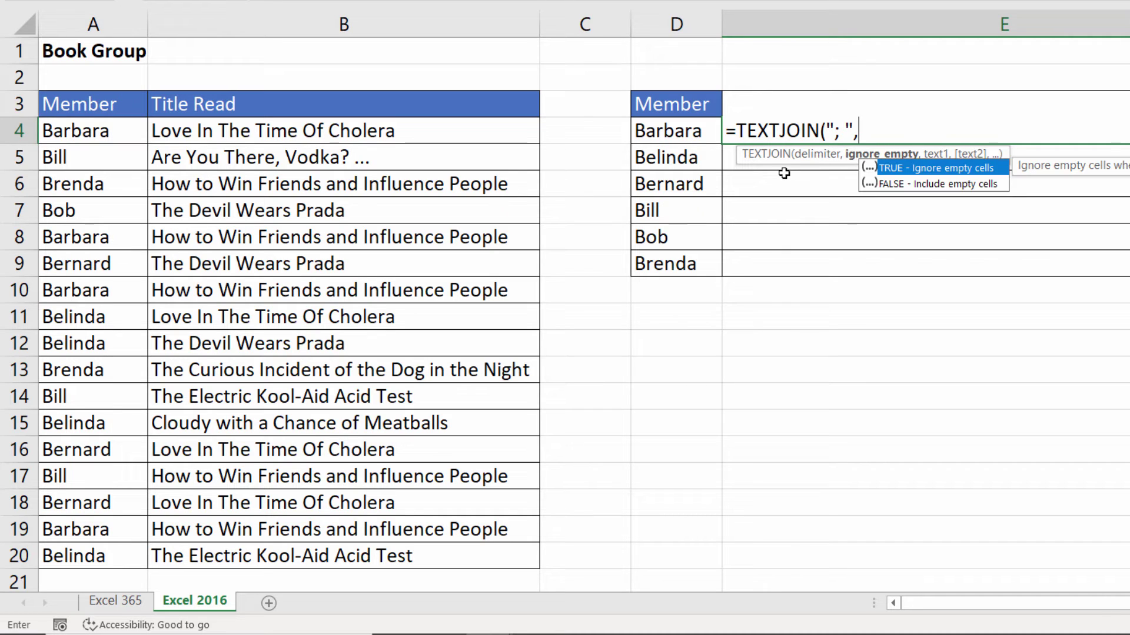
double_click(903, 169)
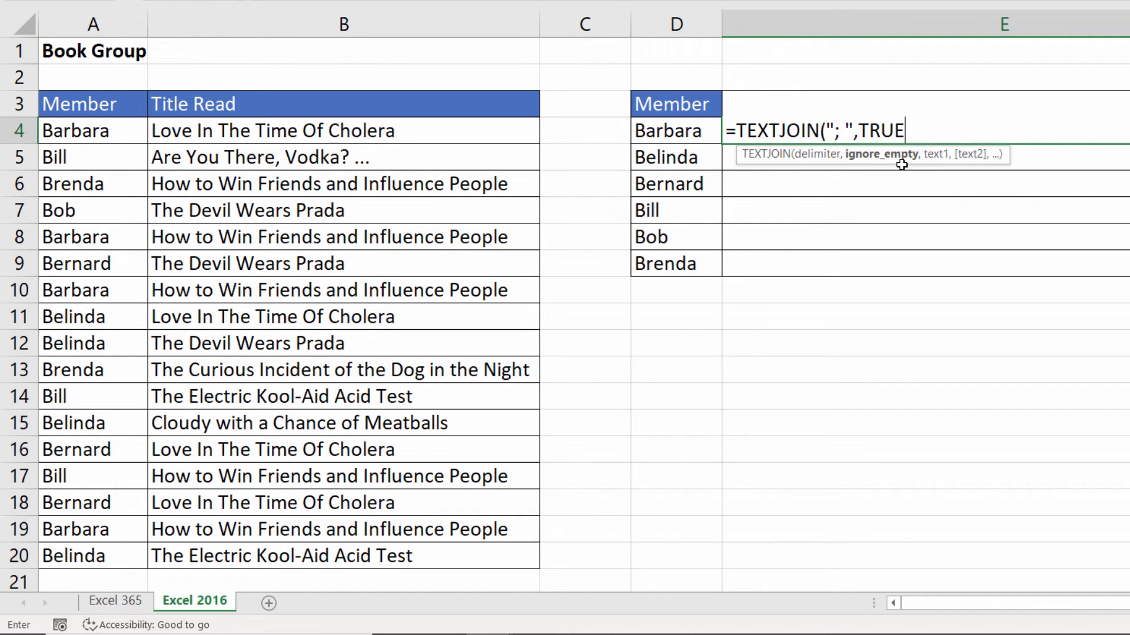
type(",")
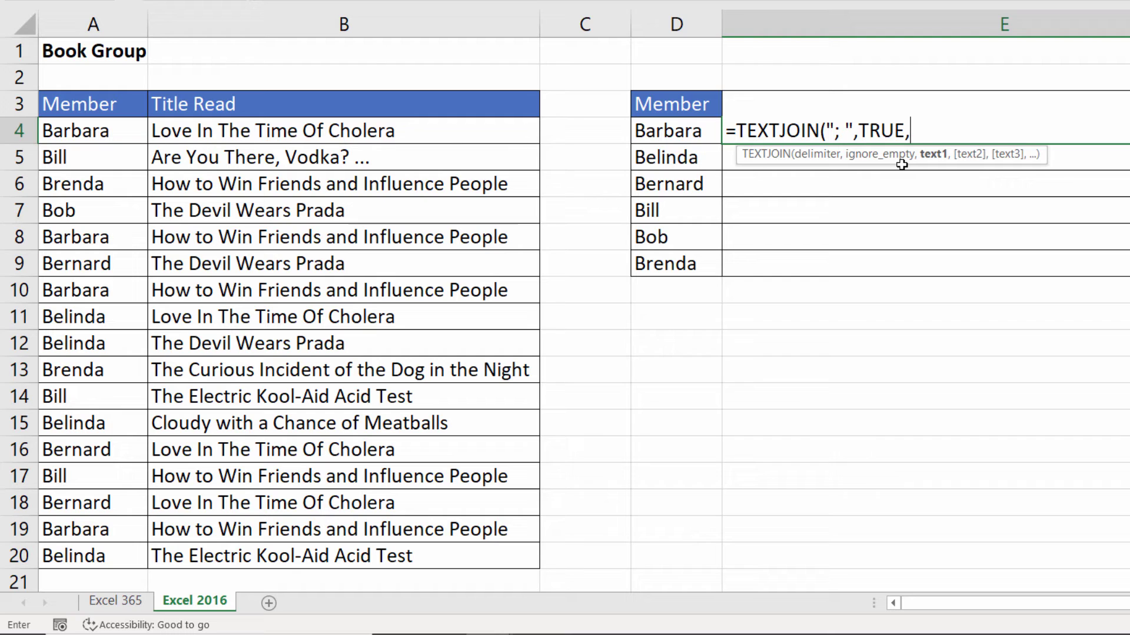
- Add an IF function as TEXTJOIN's text1 argument, with the logical test $A$4:$A$20=D4
type("if")
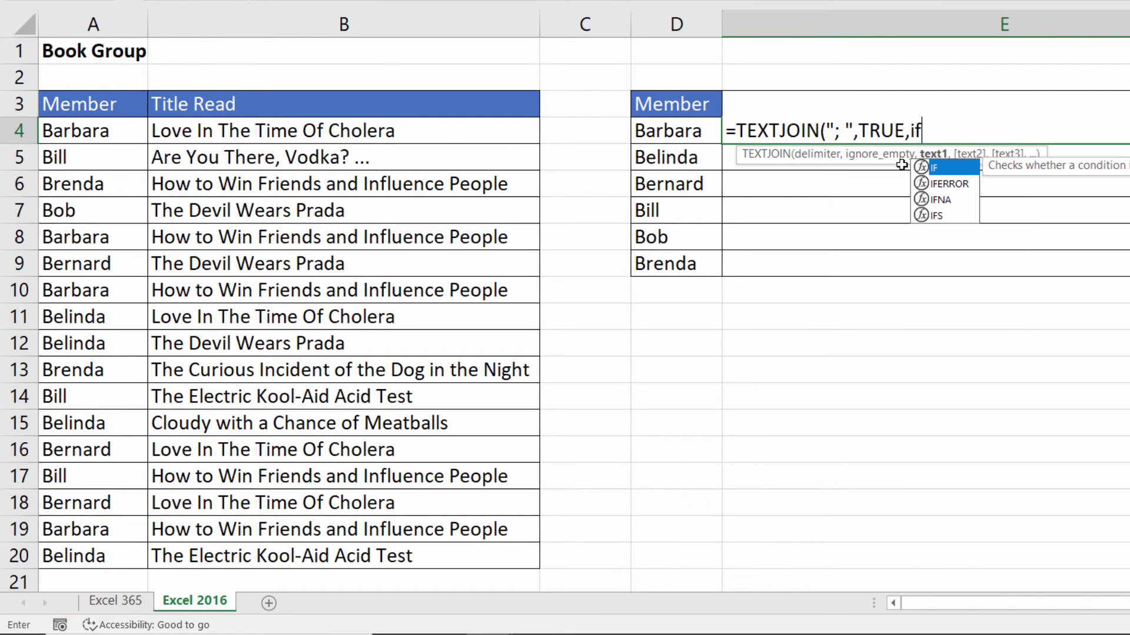
type("(")
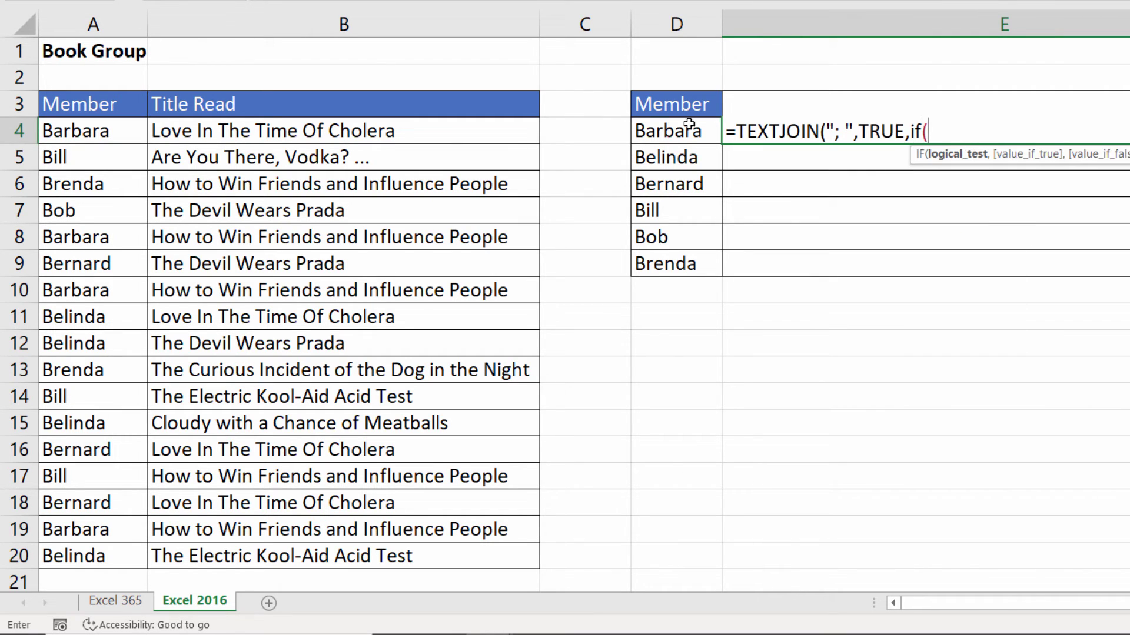
left_click_drag(88, 131, 85, 558)
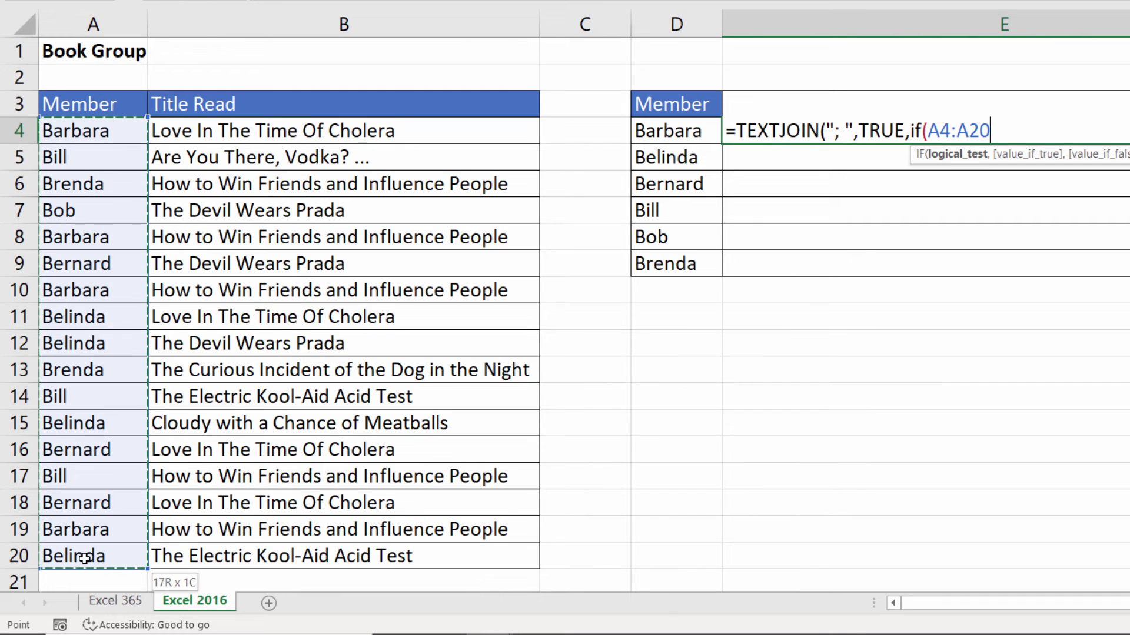
key("F4")
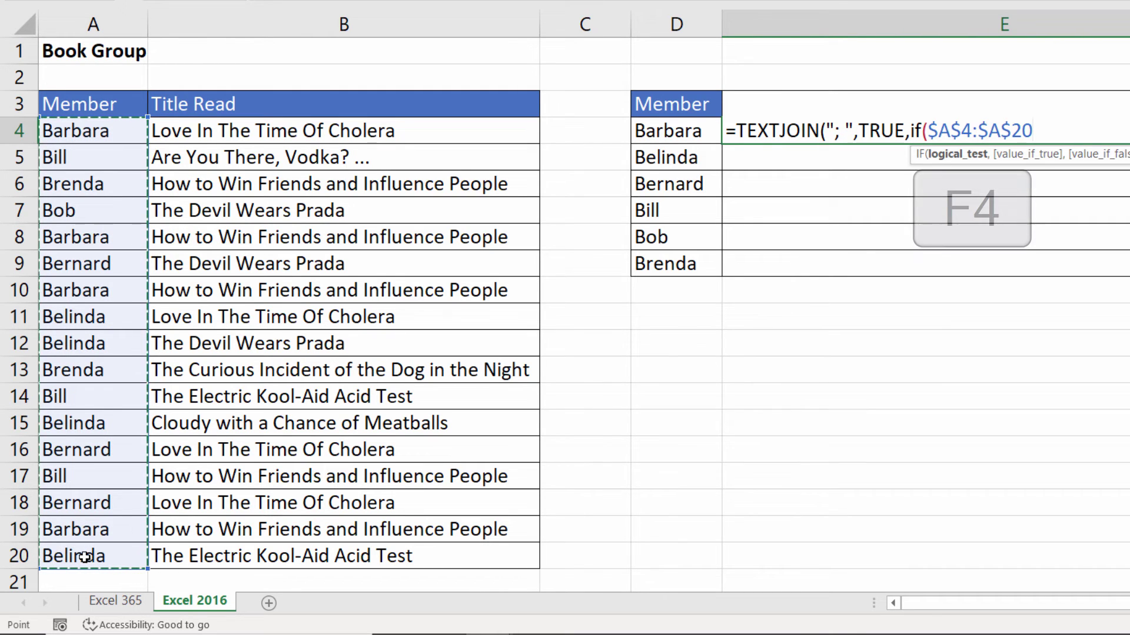
type("=")
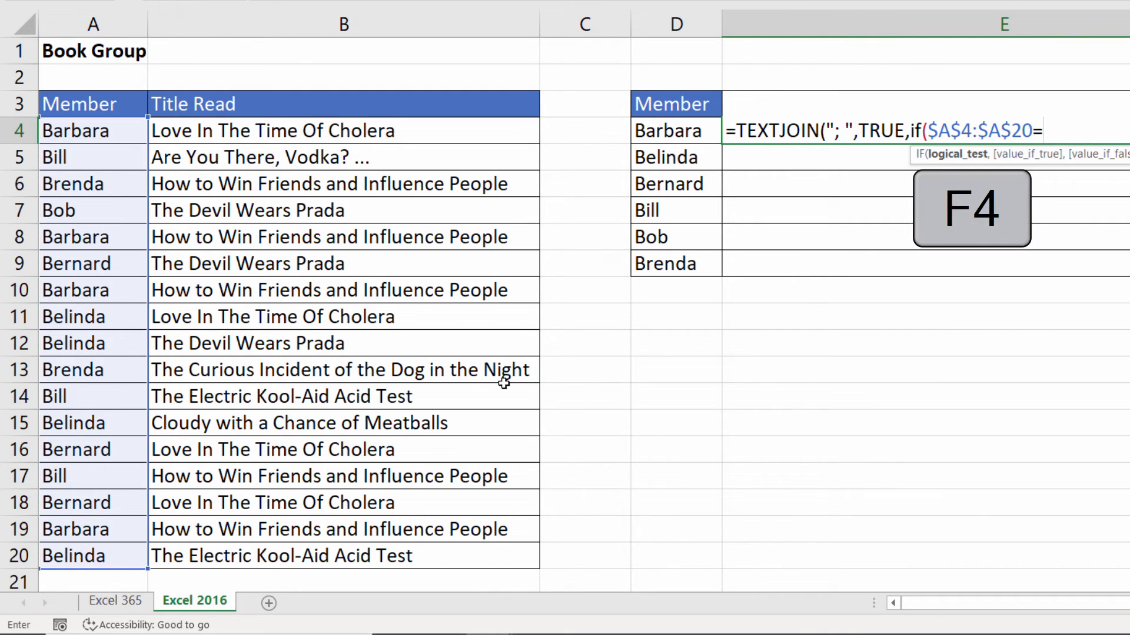
left_click(674, 130)
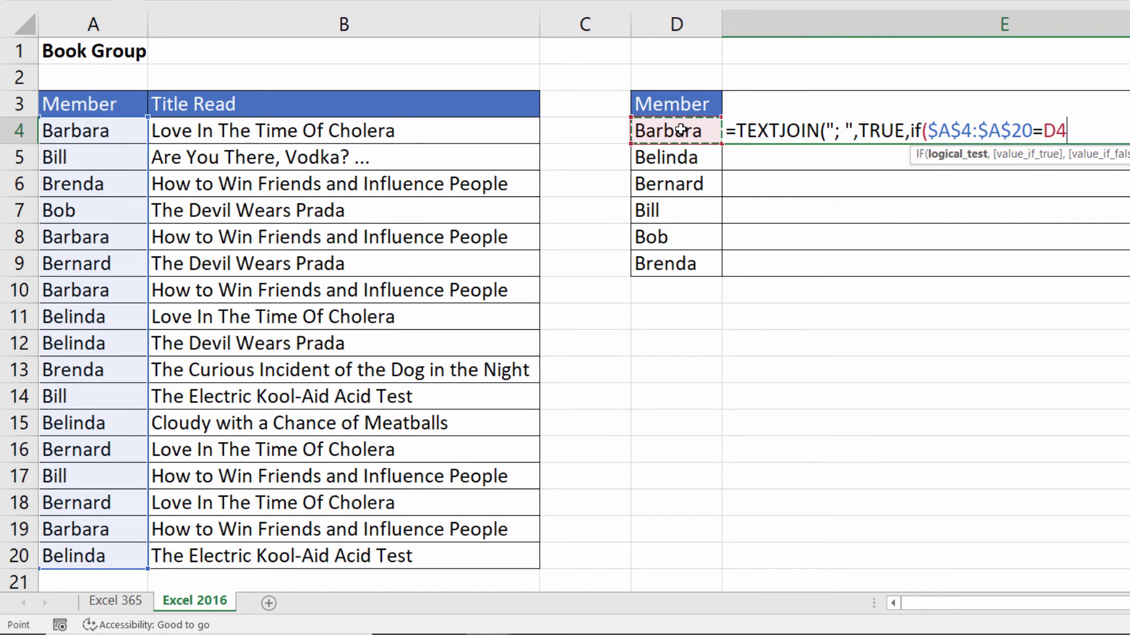
type(",")
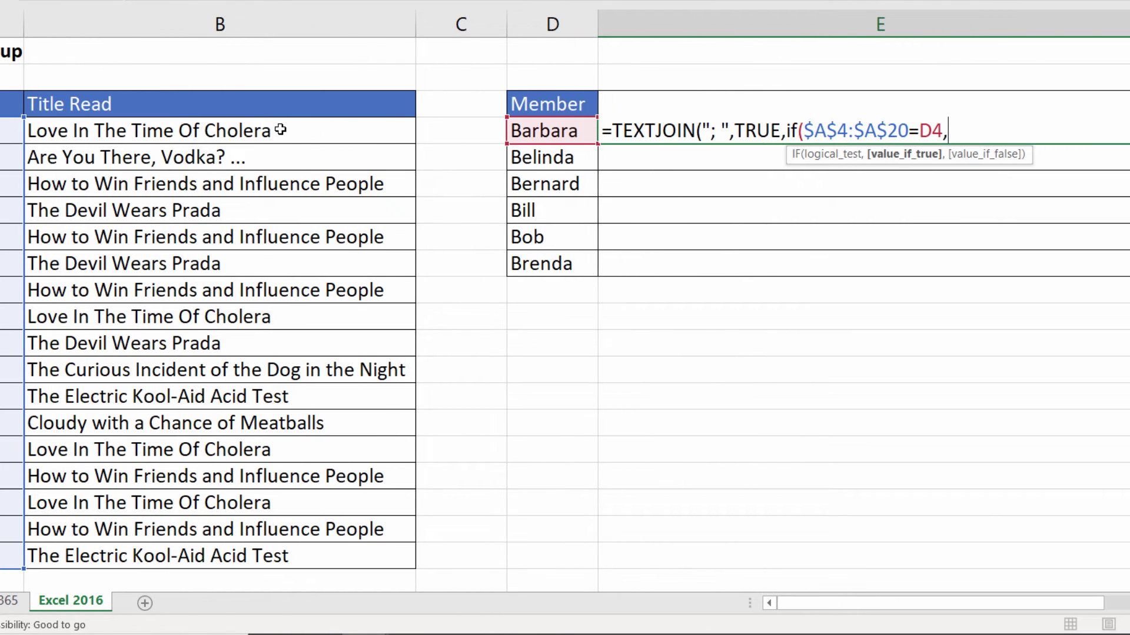
- Set IF's value_if_true to $B$4:$B$20 and value_if_false to "", close both functions, and commit E4 as an array formula
left_click_drag(394, 131, 242, 550)
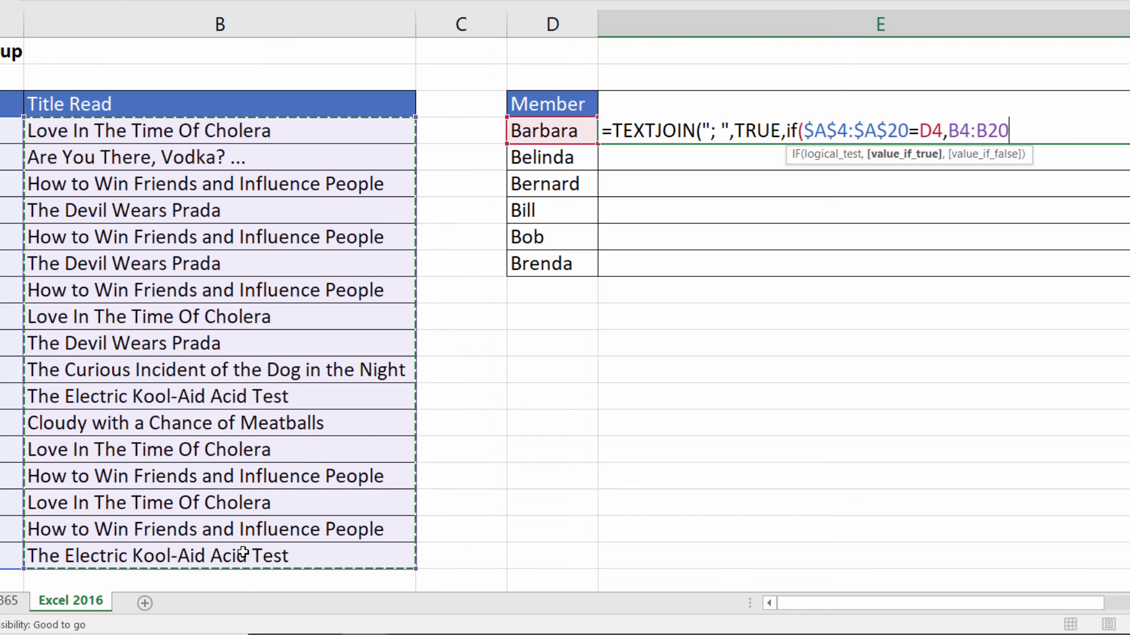
key("F4")
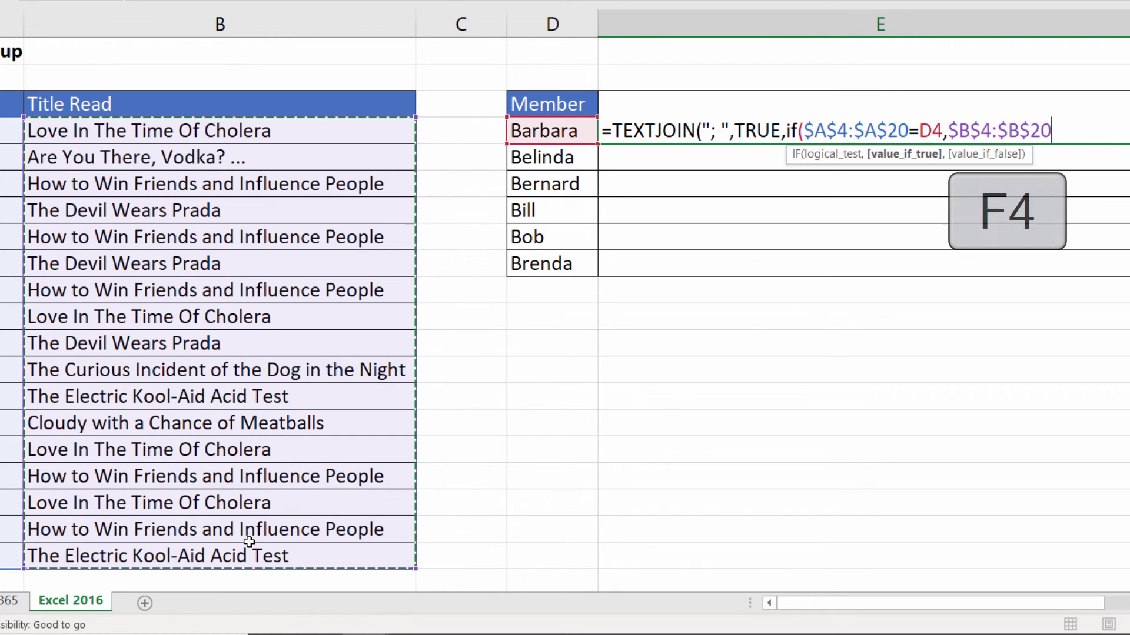
type(",\"\"")
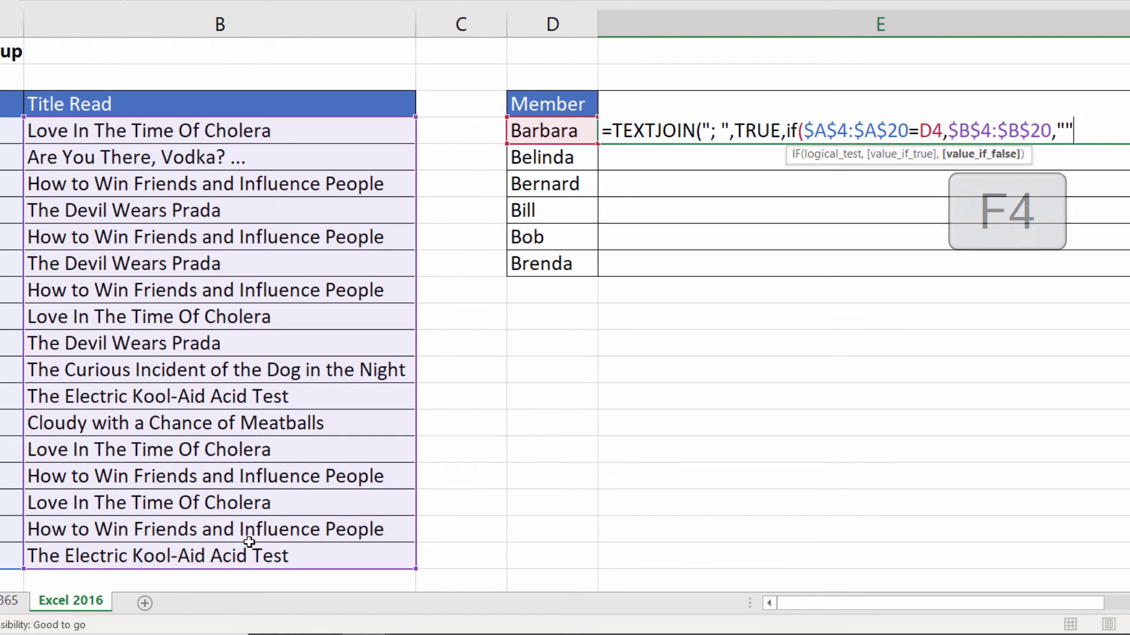
type(")")
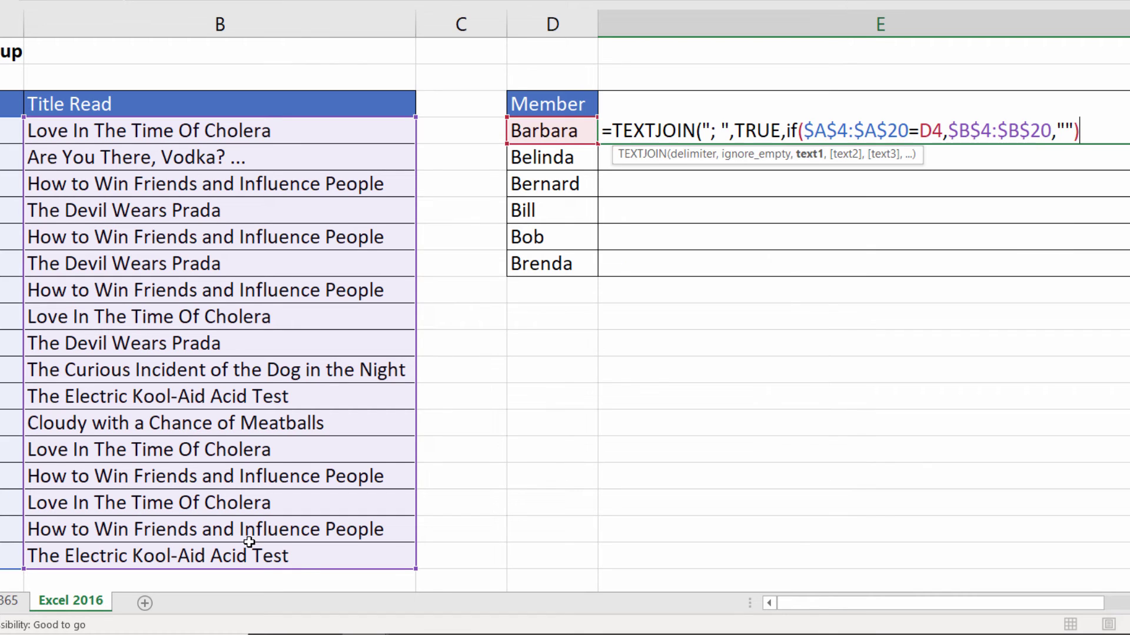
type(")")
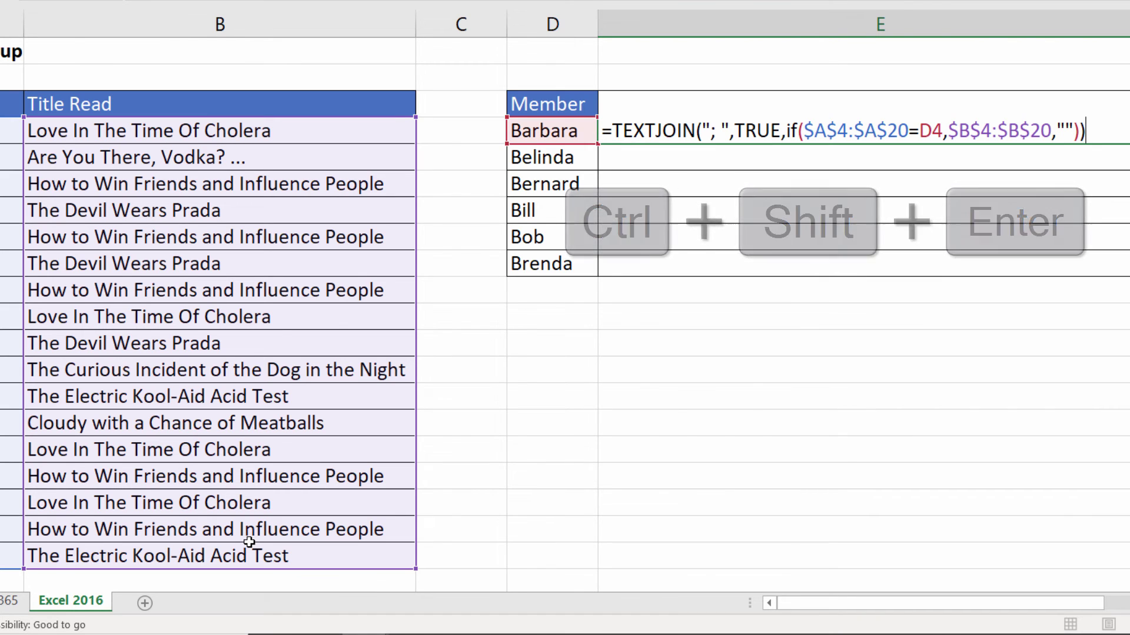
key("ctrl+shift+Return")
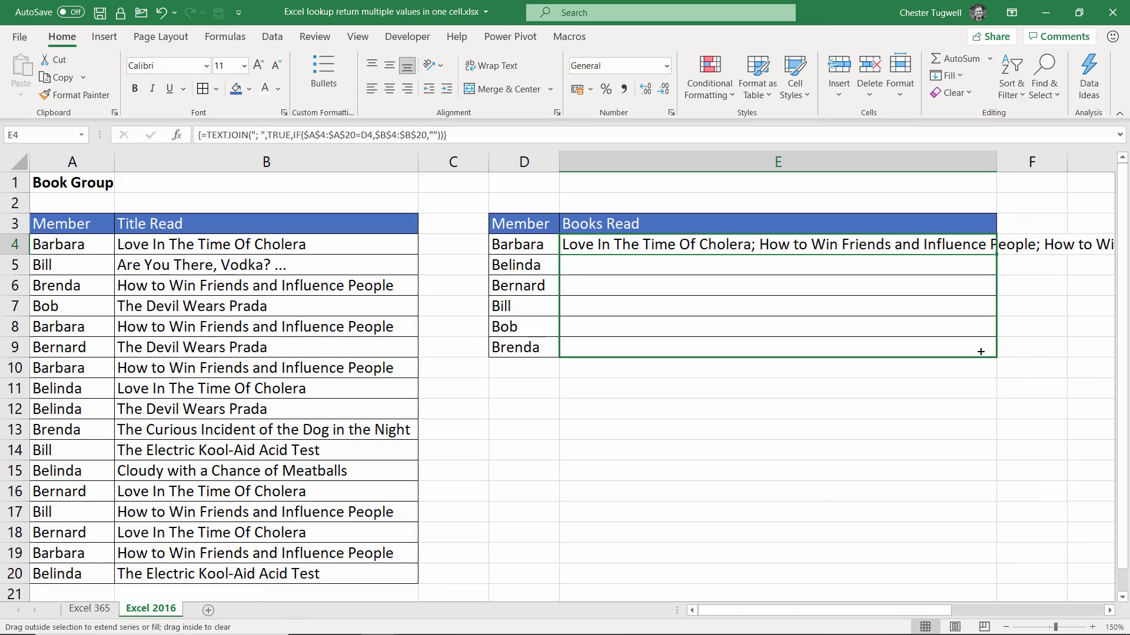
- Fill the array formula from E4 down to E9 and select the filled cells E4:E9
left_click_drag(996, 255, 996, 357)
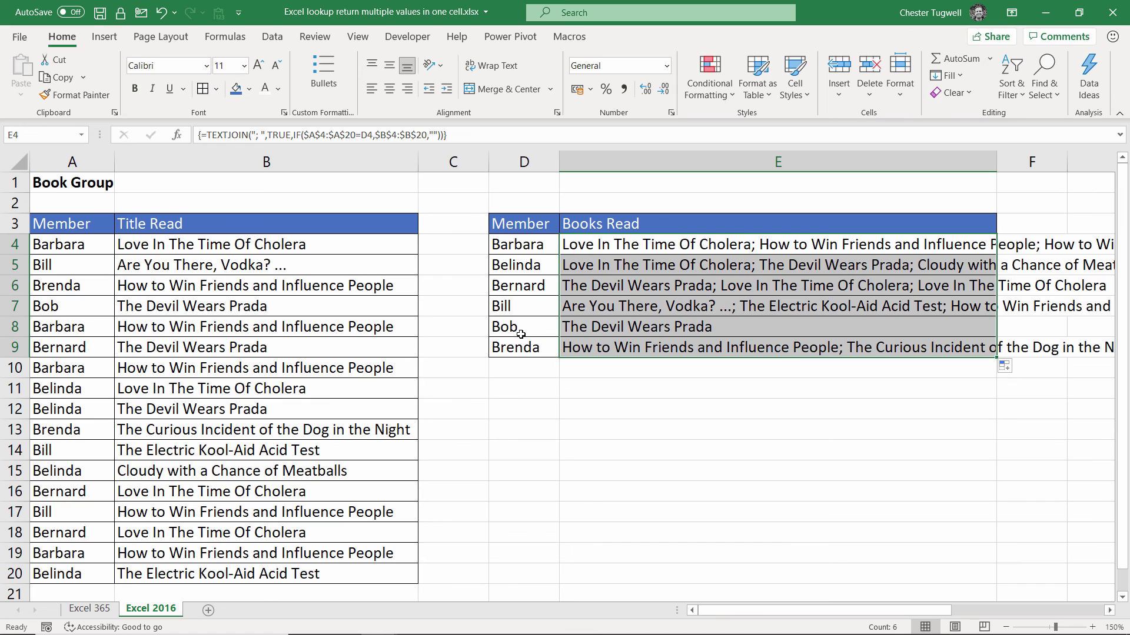
key("Down")
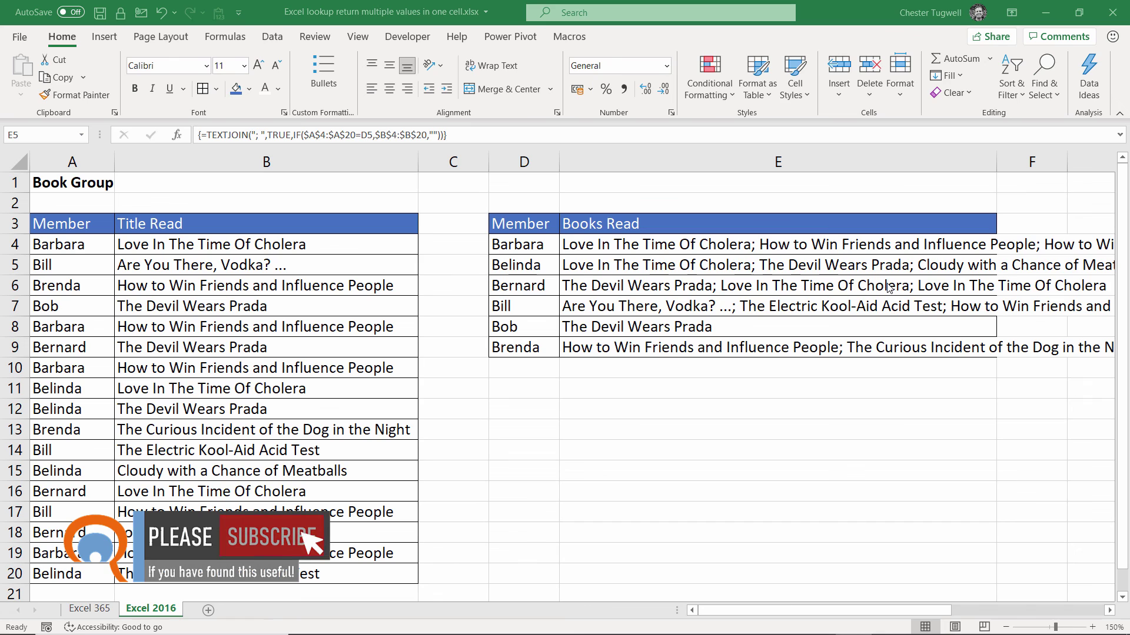
left_click_drag(595, 244, 589, 347)
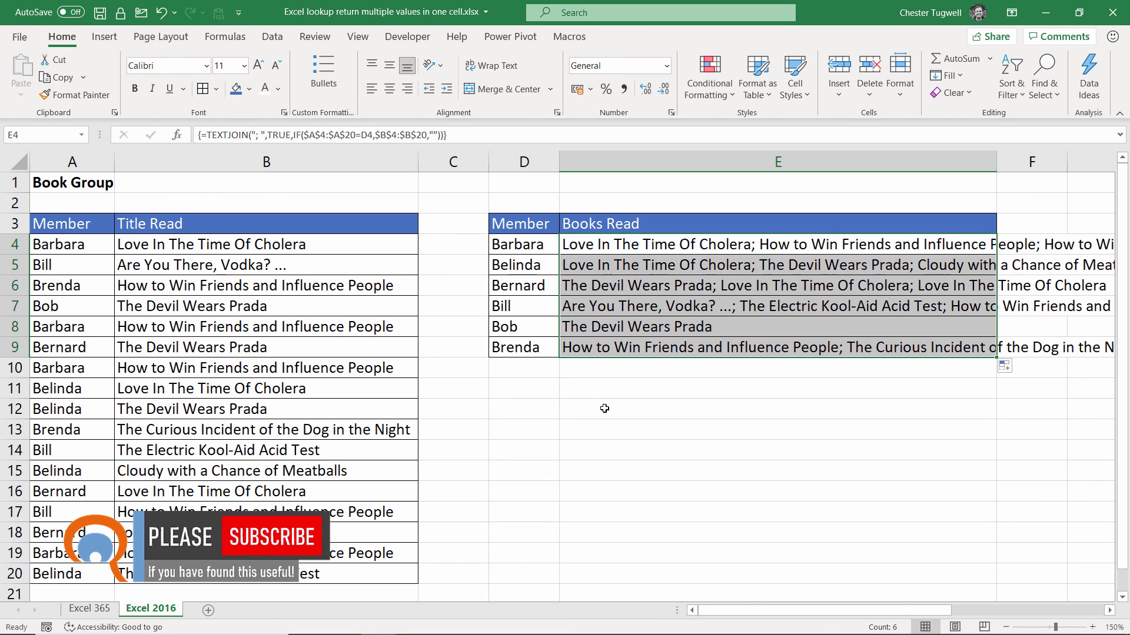